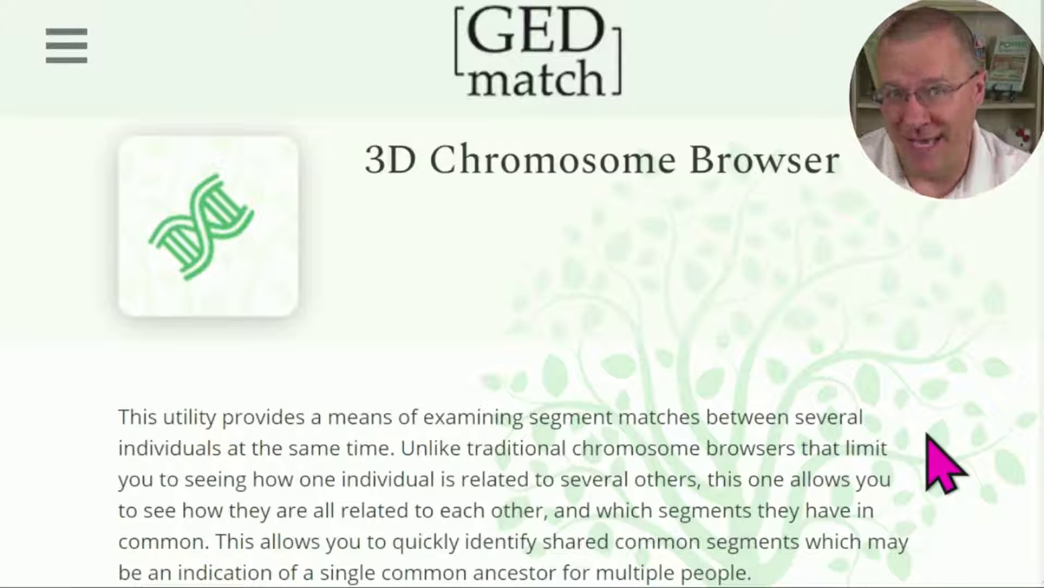
# Highlight the requirement to enter between 3 and 10 Kit numbers above the kit form.
pyautogui.scroll(-5, 936, 459)
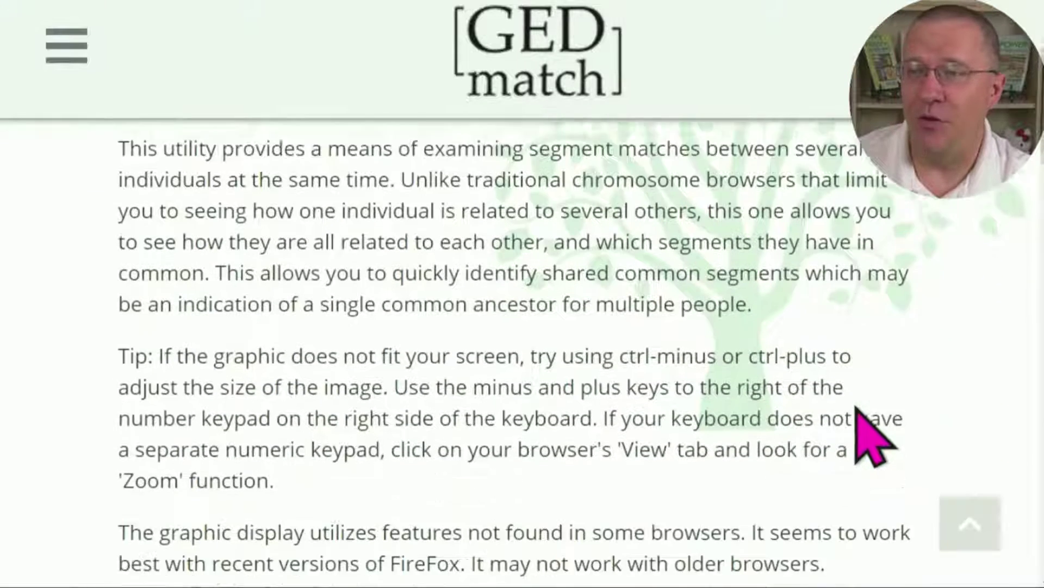
pyautogui.scroll(-8, 684, 368)
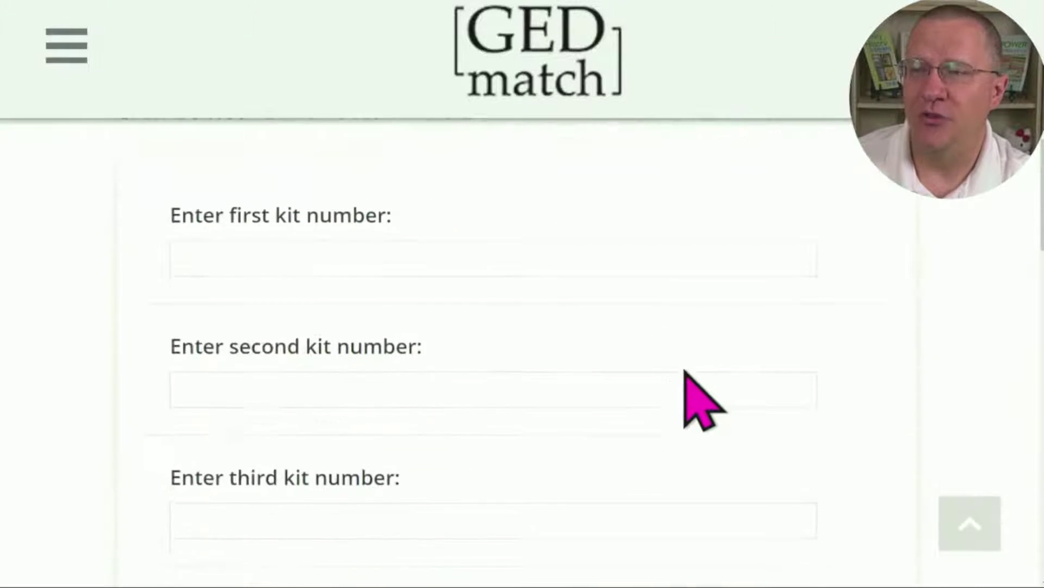
pyautogui.scroll(2, 646, 350)
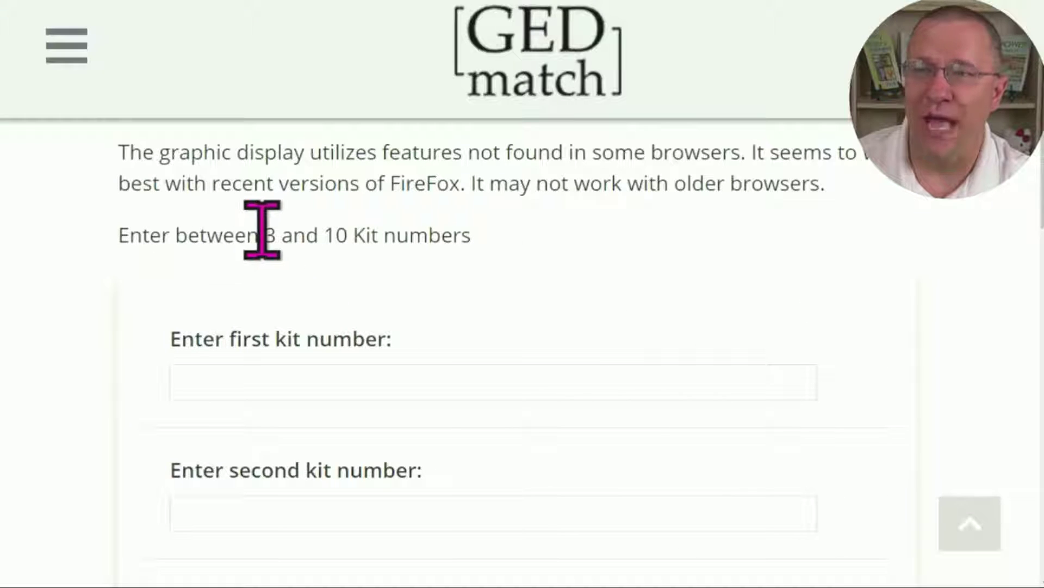
pyautogui.moveTo(259, 235); pyautogui.dragTo(376, 239)
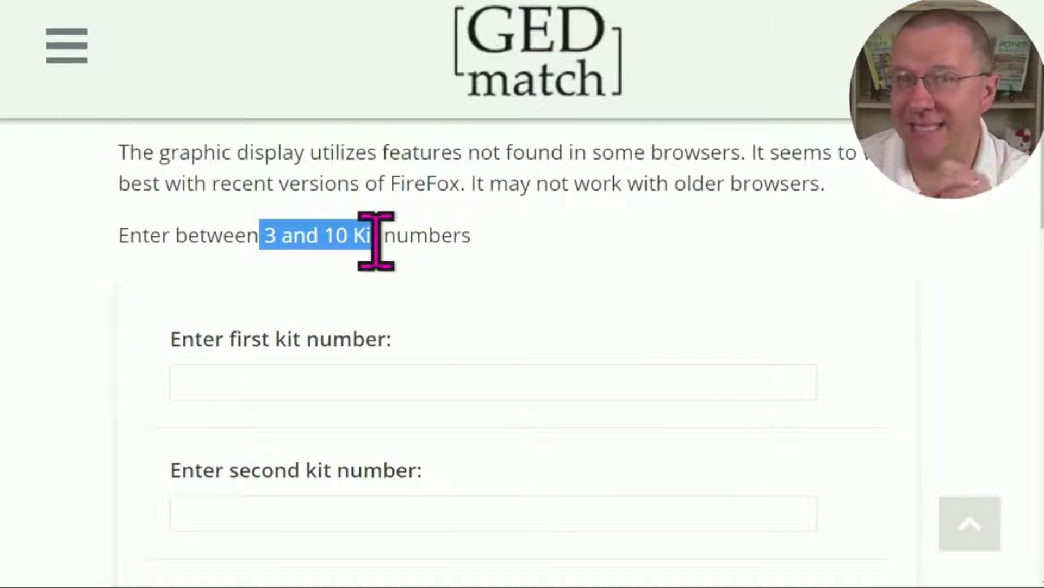
pyautogui.moveTo(375, 240); pyautogui.dragTo(379, 238)
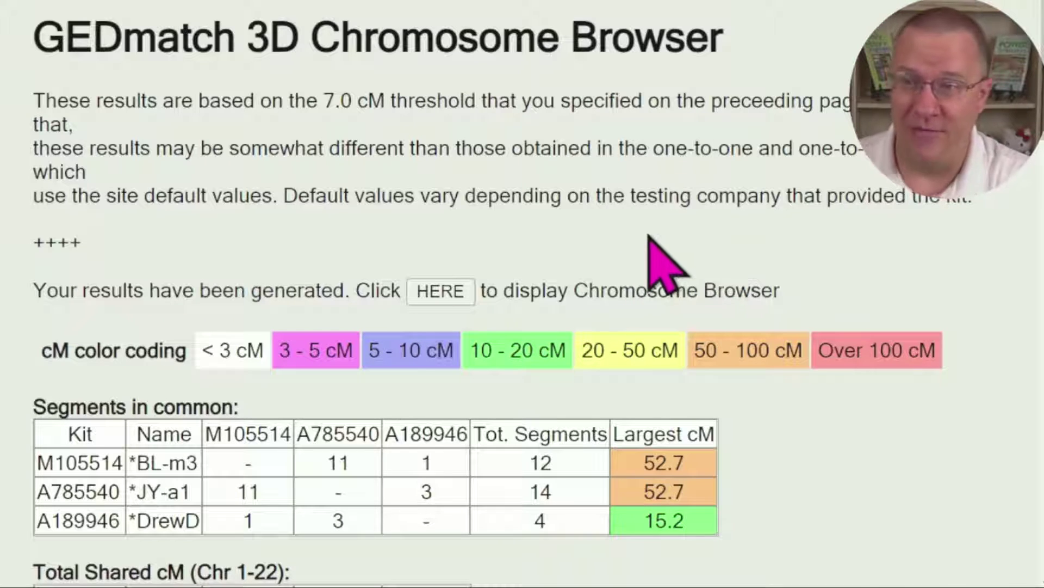
pyautogui.scroll(-5, 652, 256)
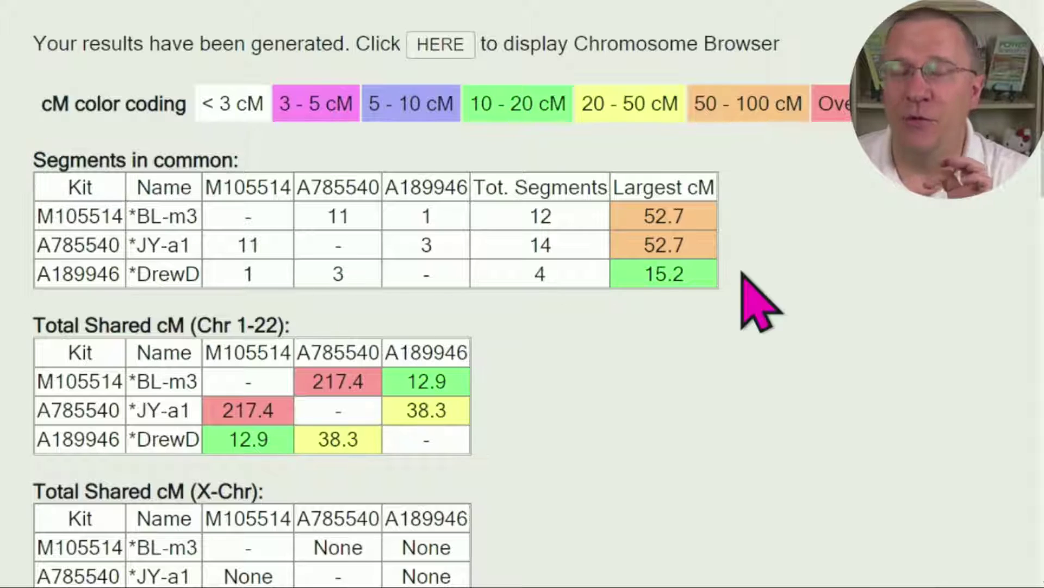
pyautogui.scroll(-3, 655, 378)
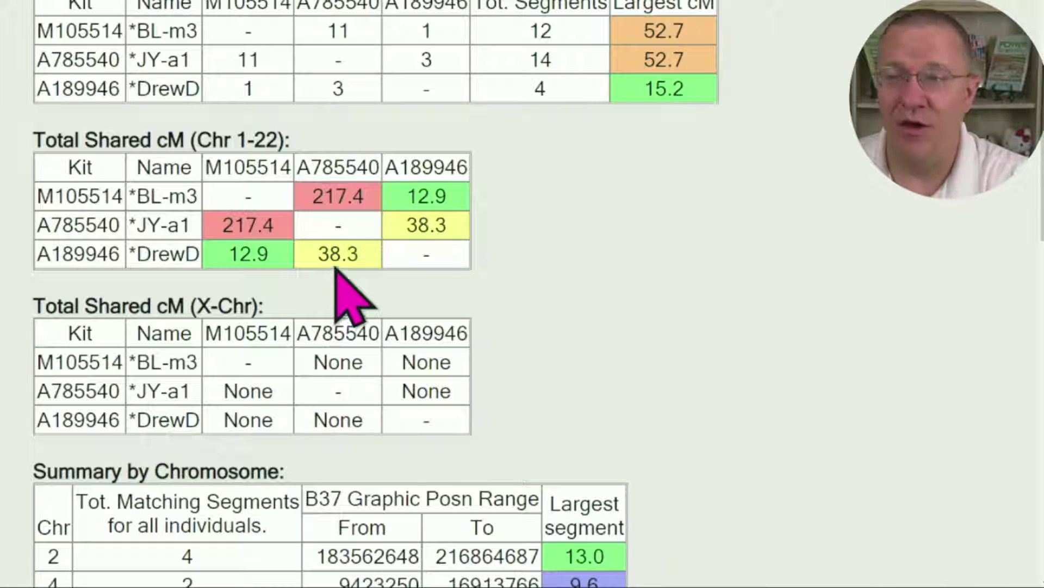
pyautogui.scroll(-3, 457, 289)
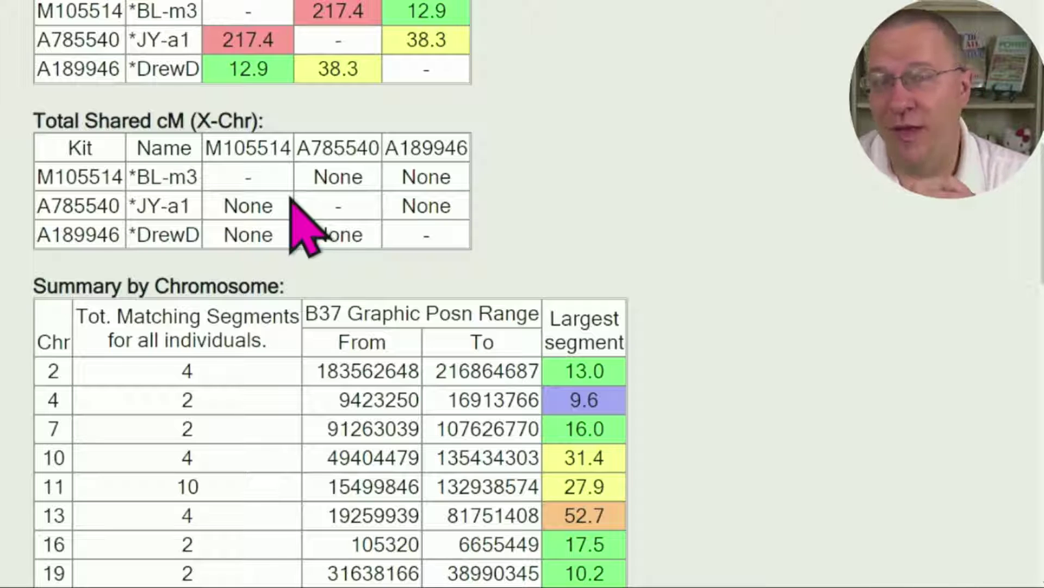
pyautogui.scroll(-5, 700, 234)
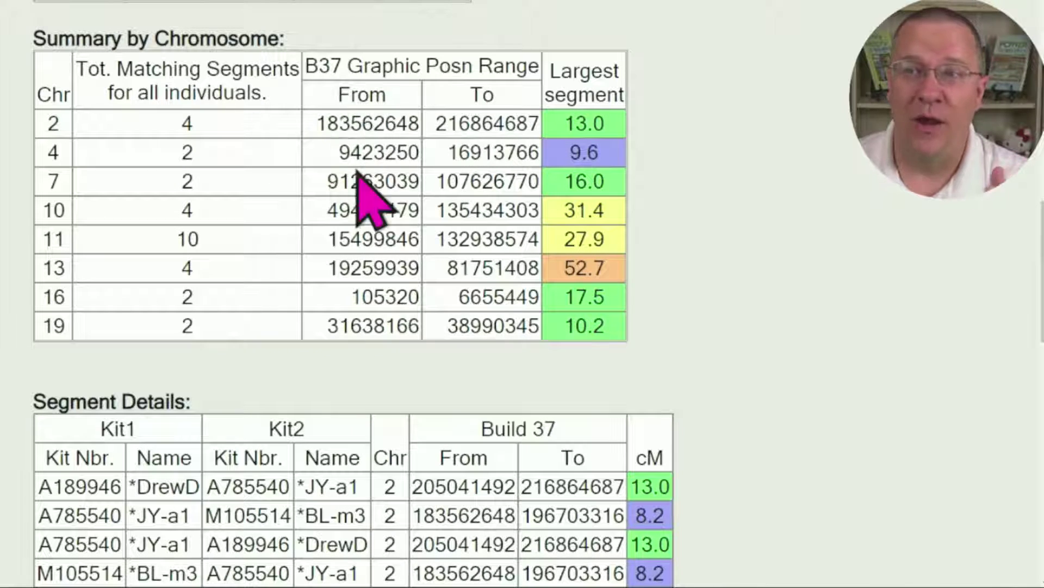
pyautogui.scroll(-5, 396, 198)
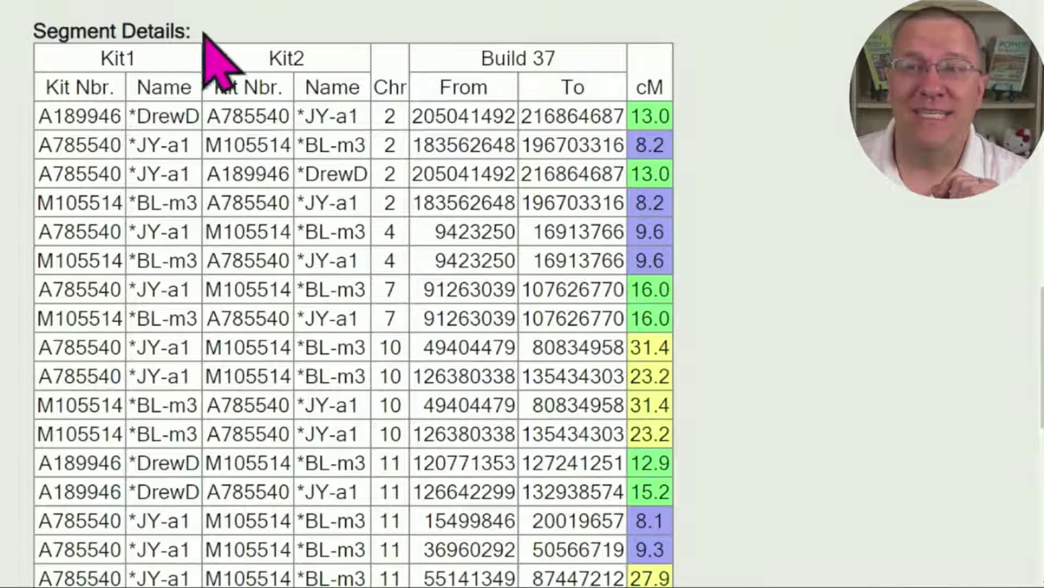
pyautogui.scroll(5, 457, 158)
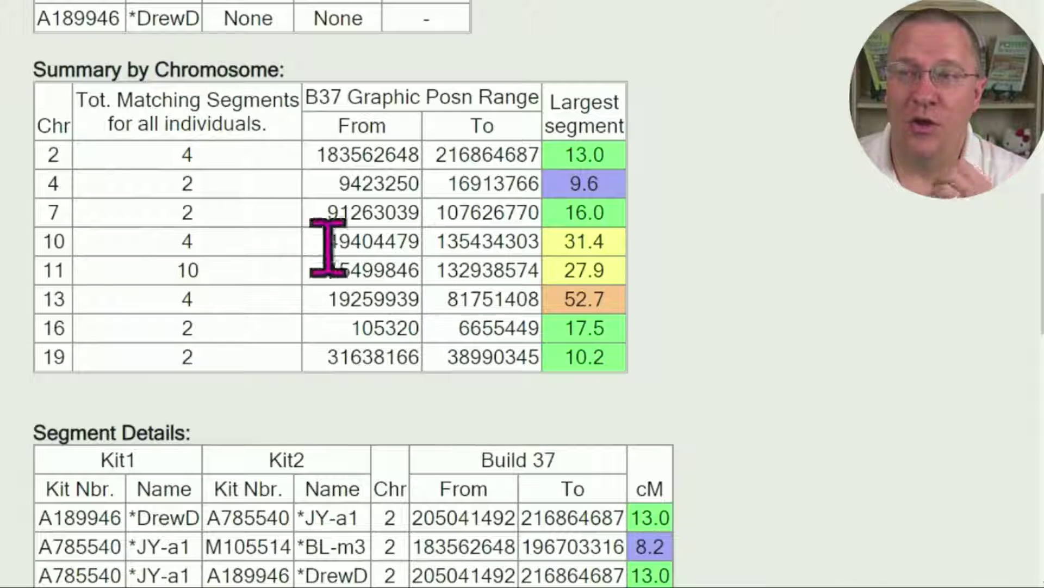
pyautogui.scroll(-3, 328, 253)
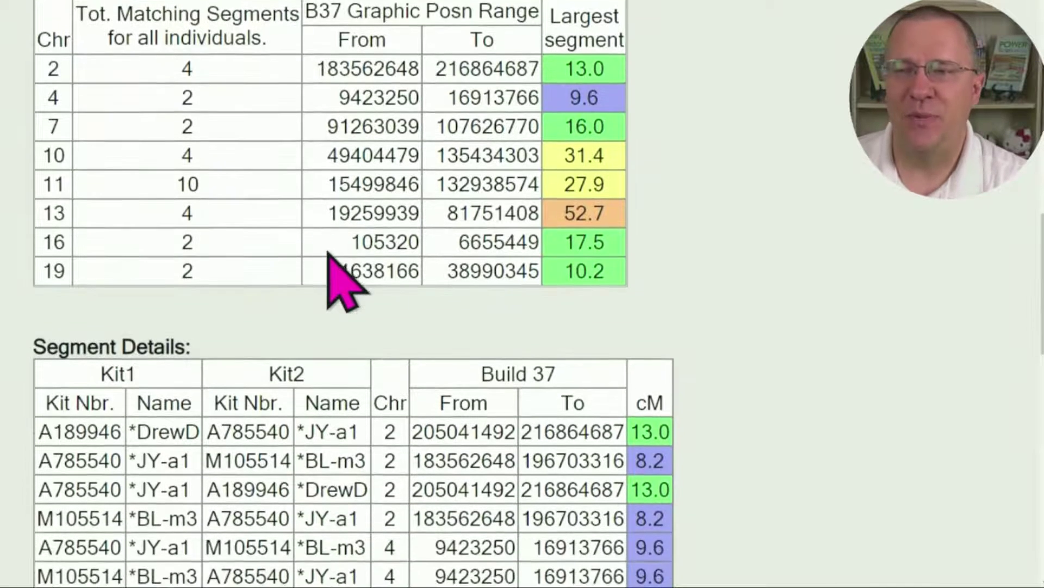
pyautogui.scroll(2, 327, 239)
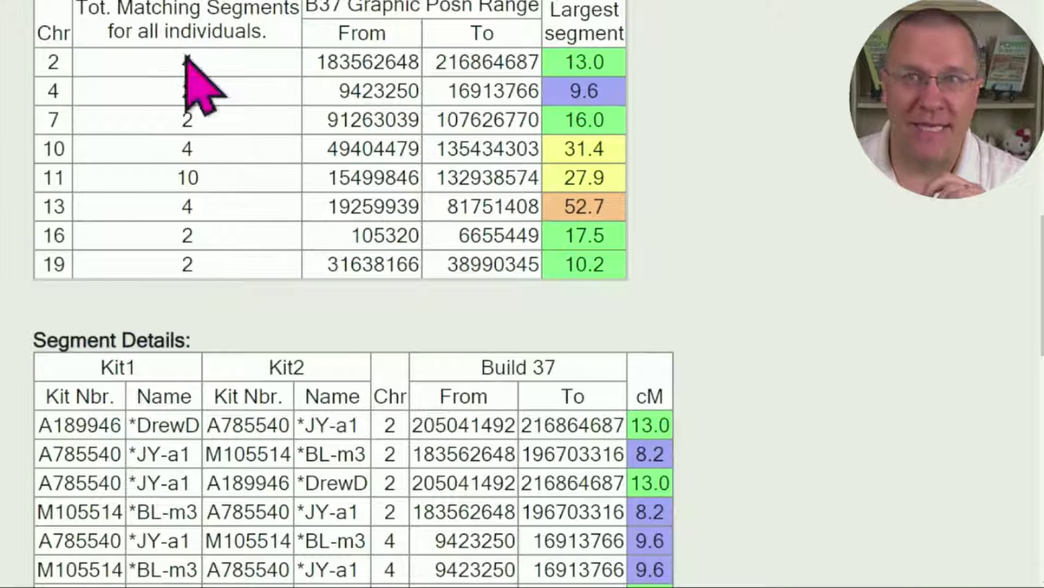
pyautogui.scroll(-3, 451, 256)
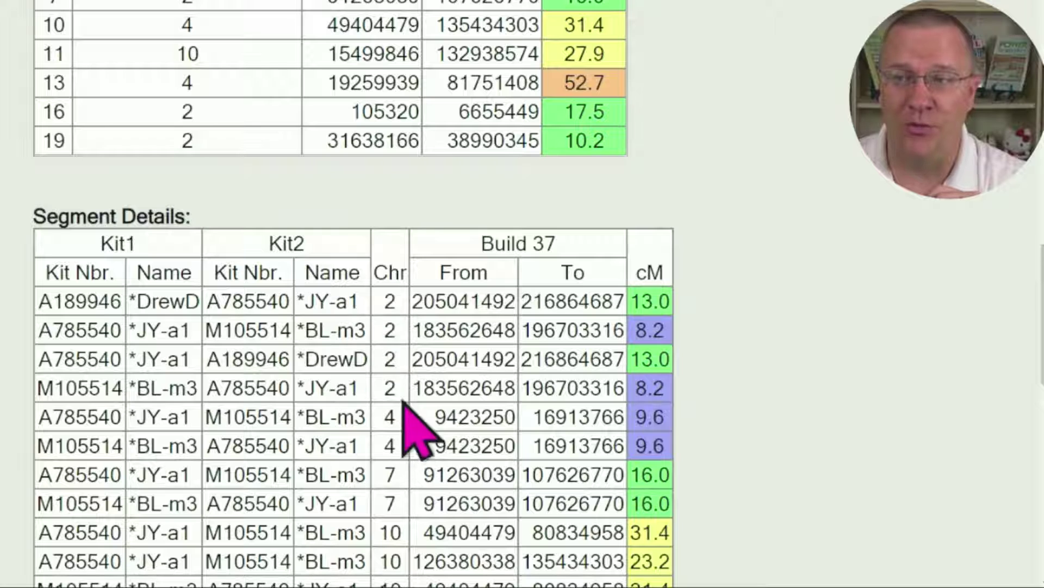
pyautogui.scroll(3, 393, 384)
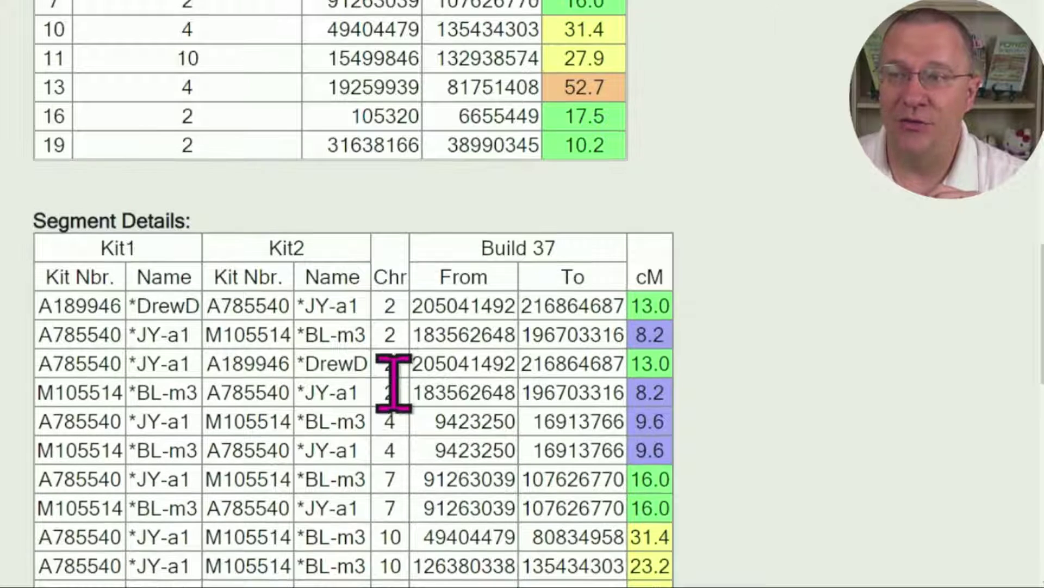
pyautogui.scroll(2, 408, 419)
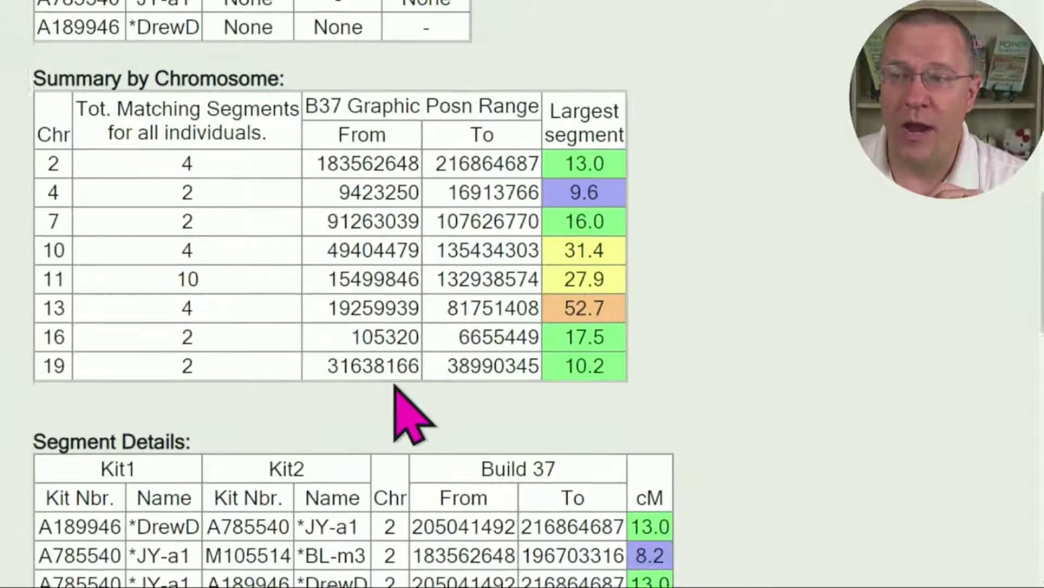
pyautogui.scroll(-3, 415, 419)
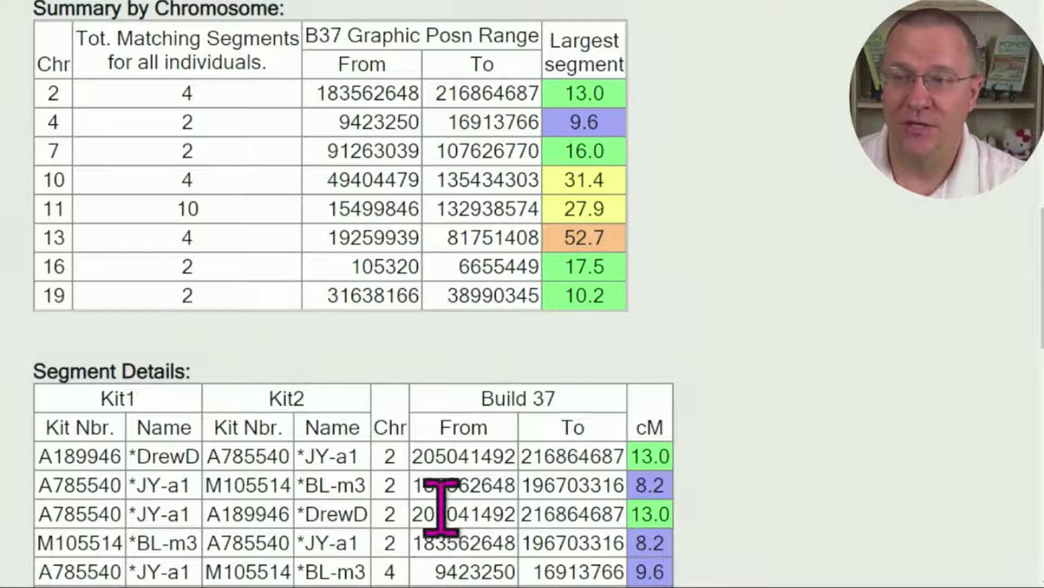
pyautogui.scroll(-2, 433, 490)
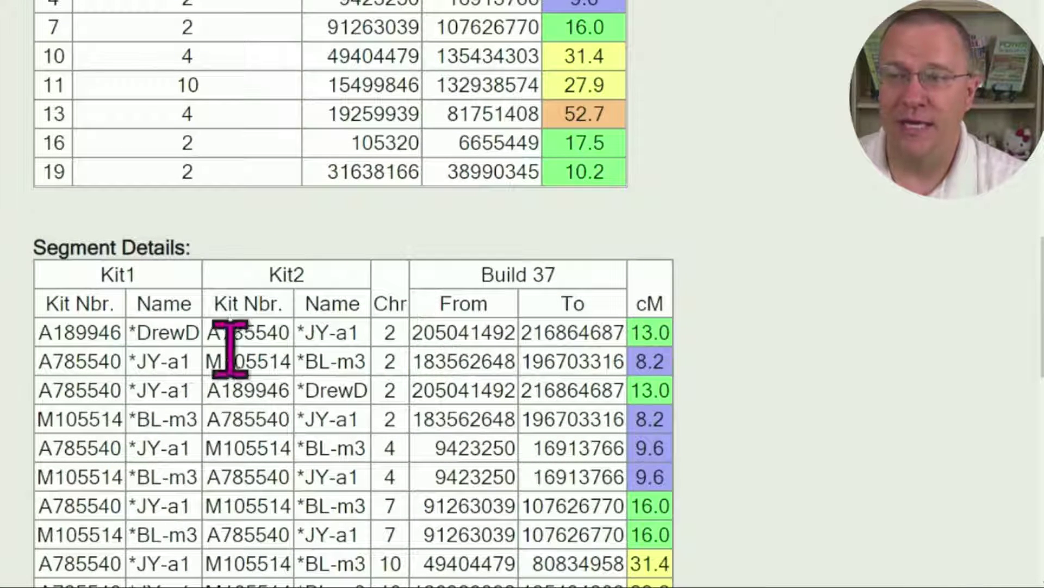
pyautogui.moveTo(42, 326); pyautogui.dragTo(666, 421)
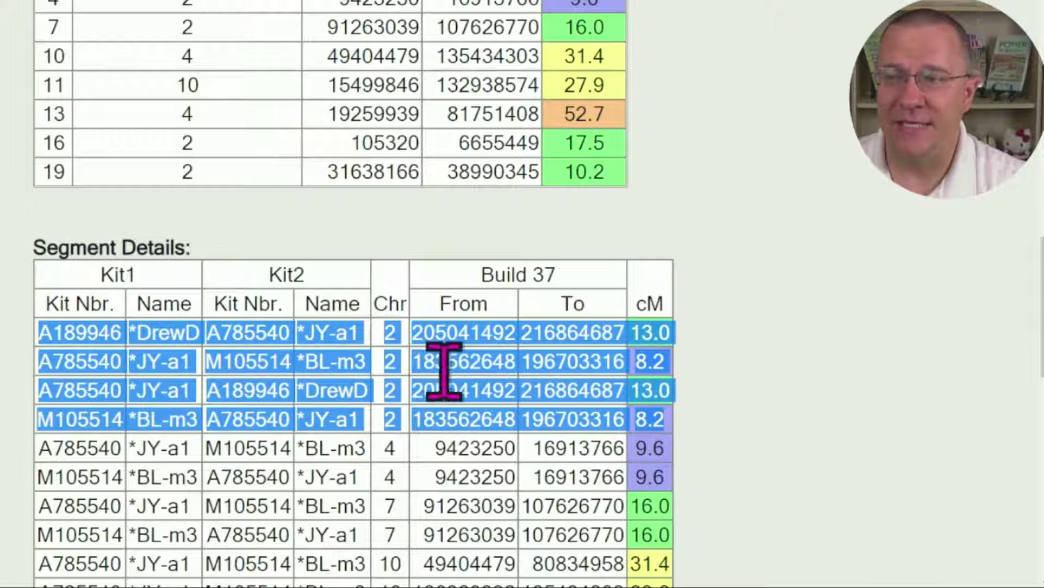
pyautogui.doubleClick(478, 364)
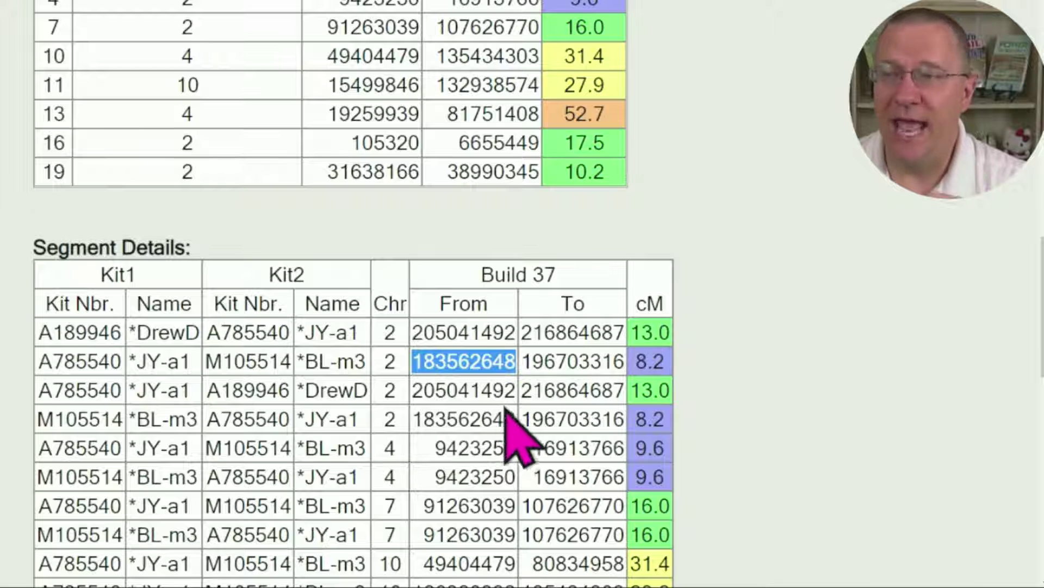
pyautogui.moveTo(523, 332); pyautogui.dragTo(625, 332)
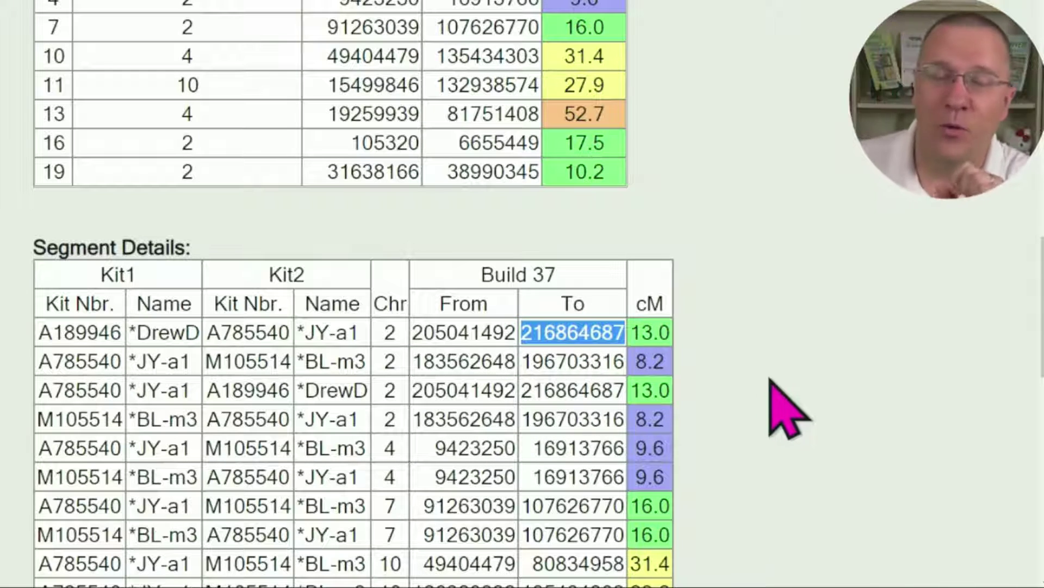
# Review the segment details and highlight the two chromosome 4 segment rows.
pyautogui.scroll(5, 334, 221)
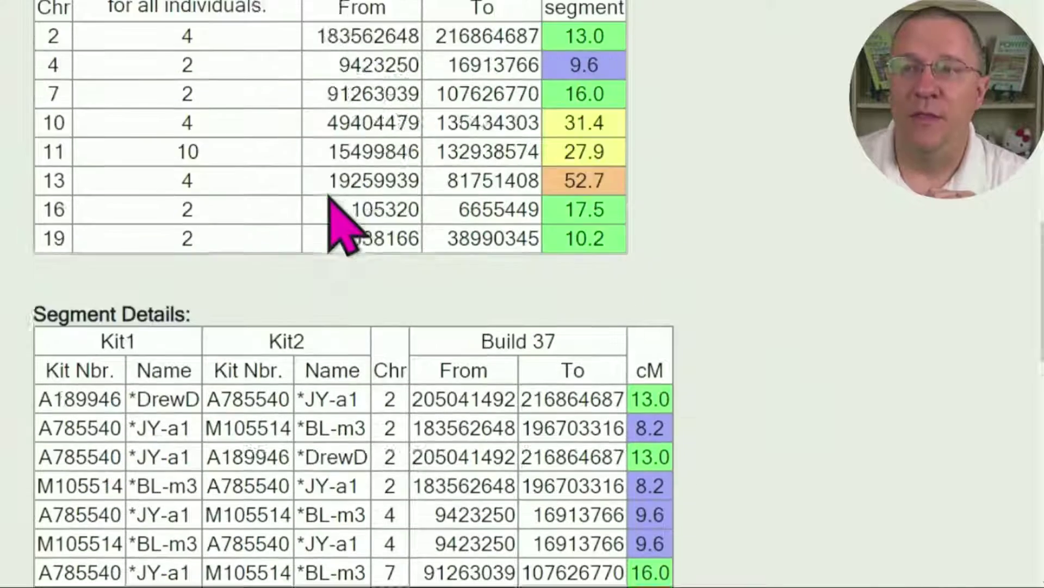
pyautogui.scroll(-5, 275, 366)
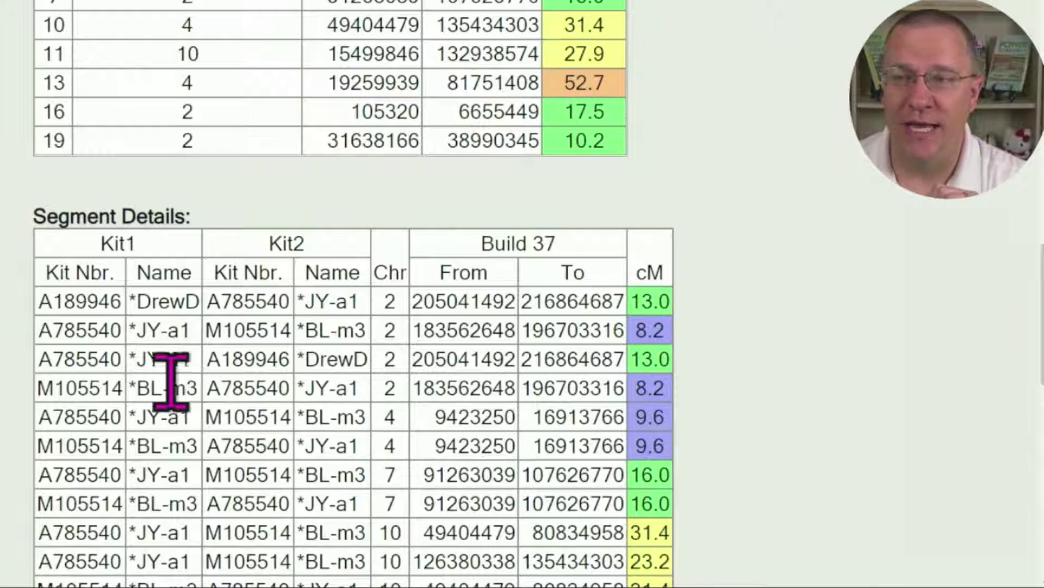
pyautogui.scroll(-14, 329, 380)
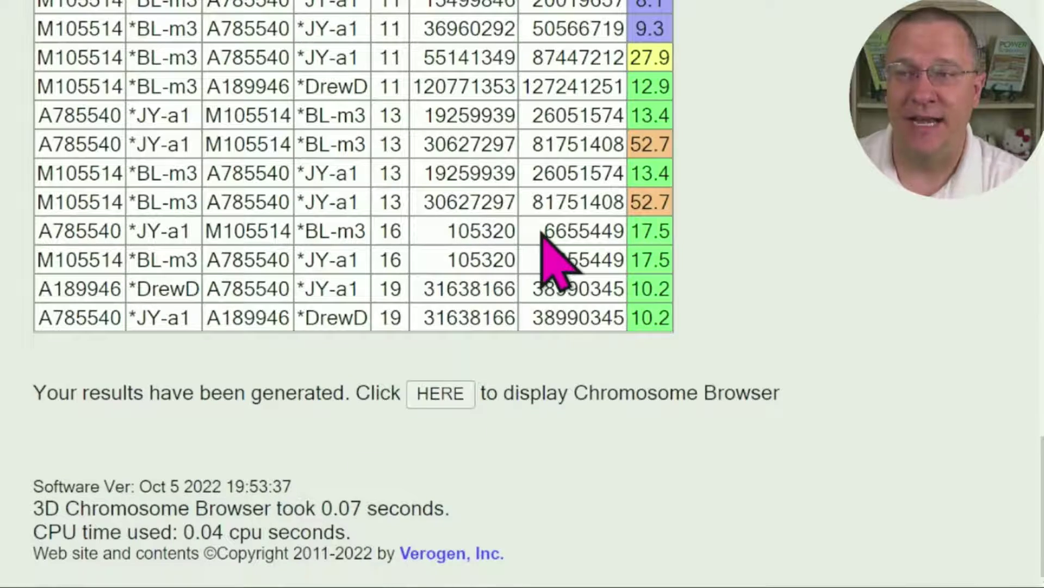
pyautogui.scroll(5, 498, 247)
pyautogui.scroll(5, 498, 247)
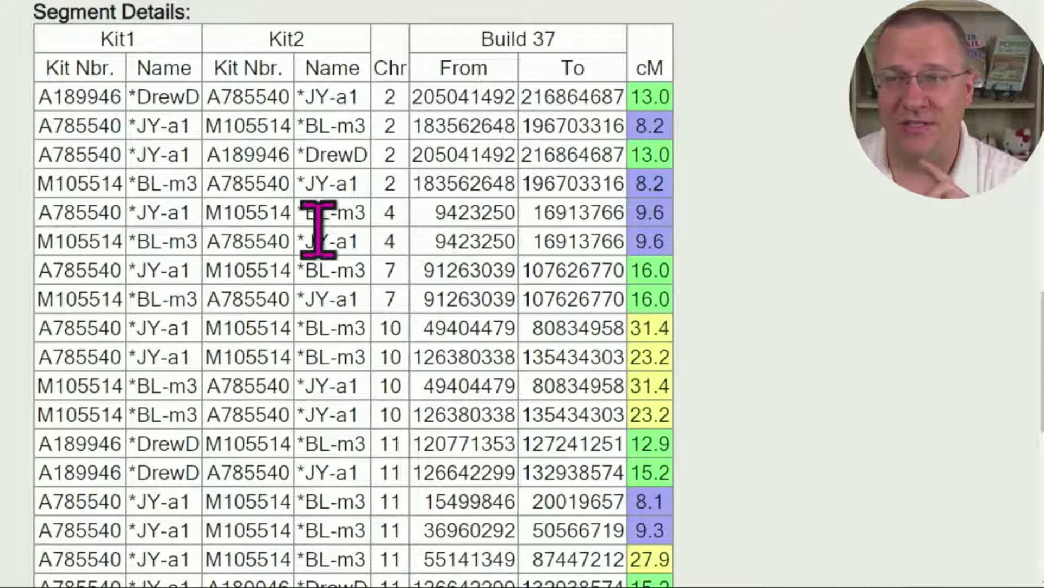
pyautogui.moveTo(40, 215); pyautogui.dragTo(652, 239)
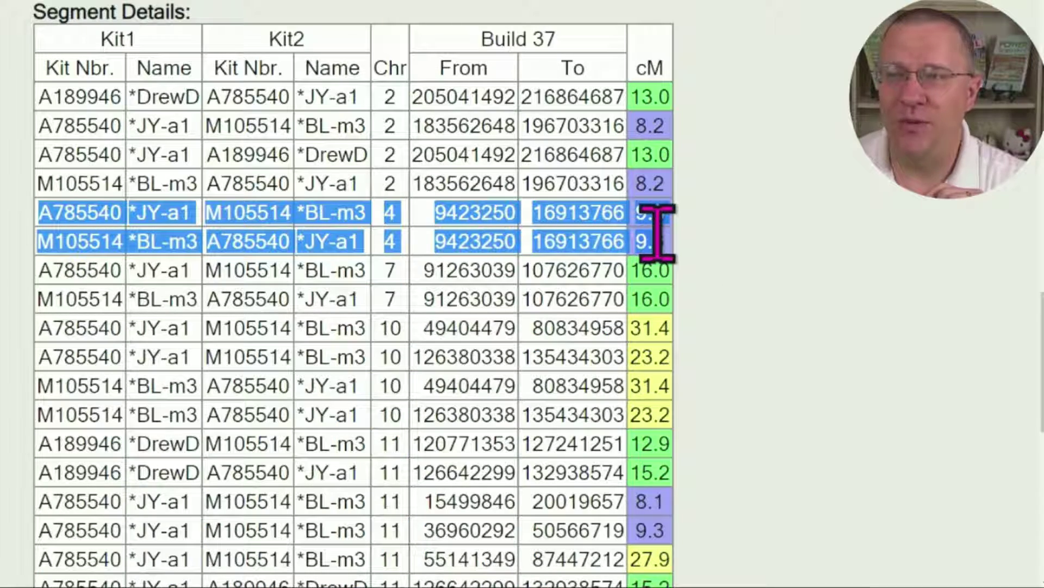
# Clear the chromosome 4 highlight and scroll back toward the 217.4, 38.3 and 12.9 cM tables.
pyautogui.scroll(-10, 688, 242)
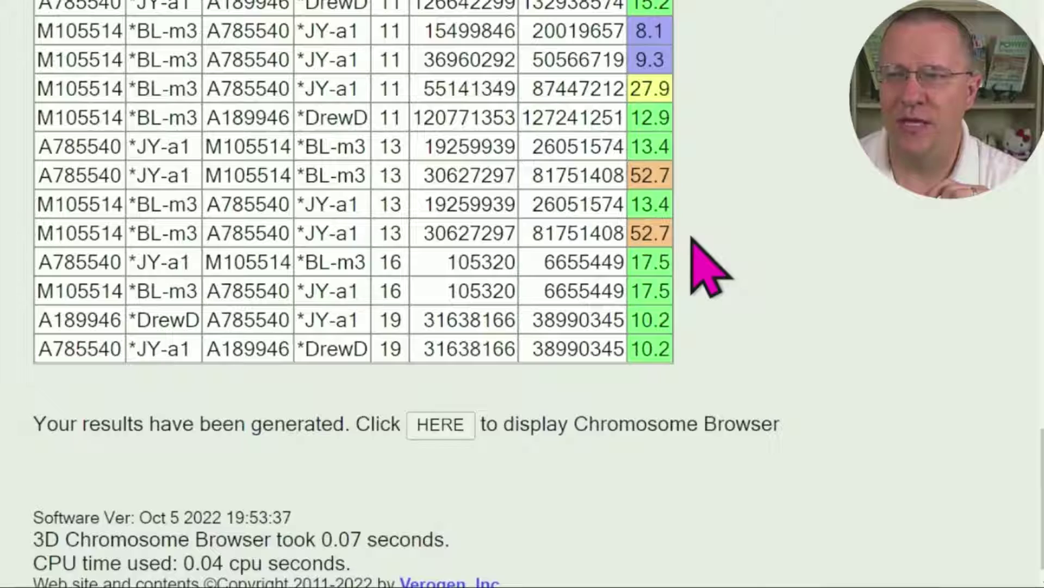
pyautogui.scroll(10, 693, 239)
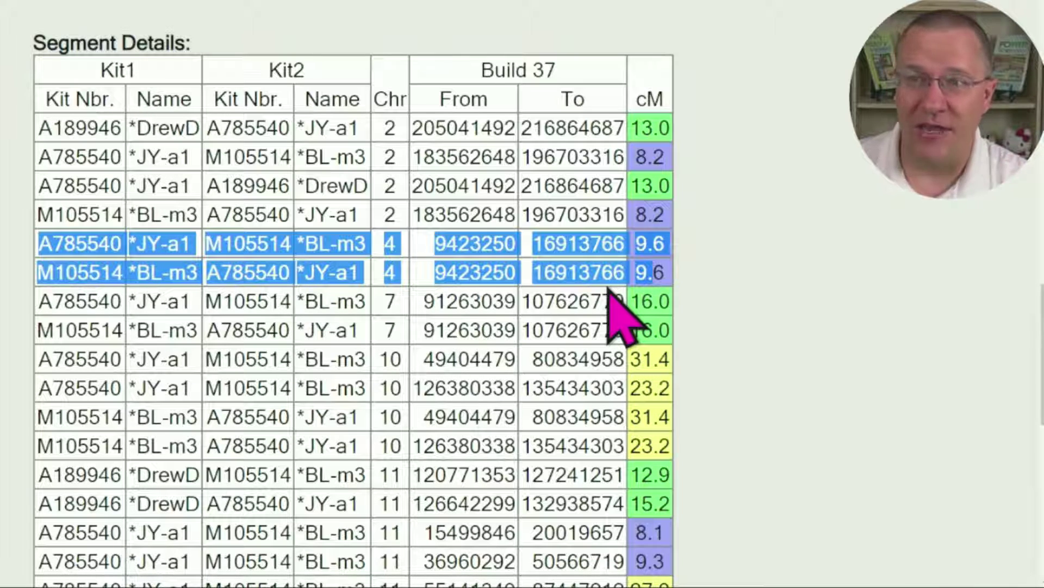
pyautogui.scroll(-1, 497, 296)
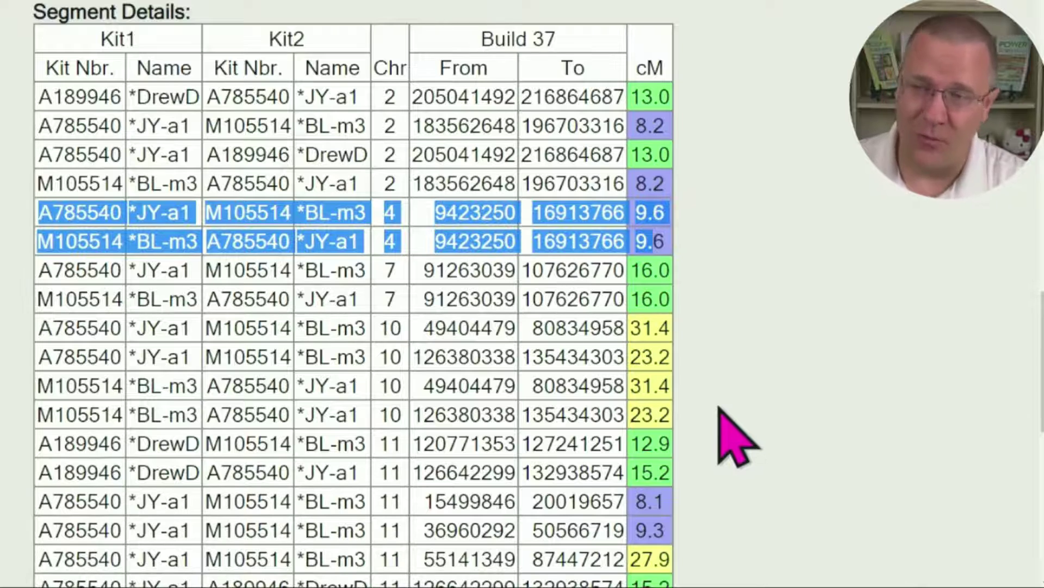
pyautogui.scroll(-2, 730, 432)
pyautogui.click(740, 414)
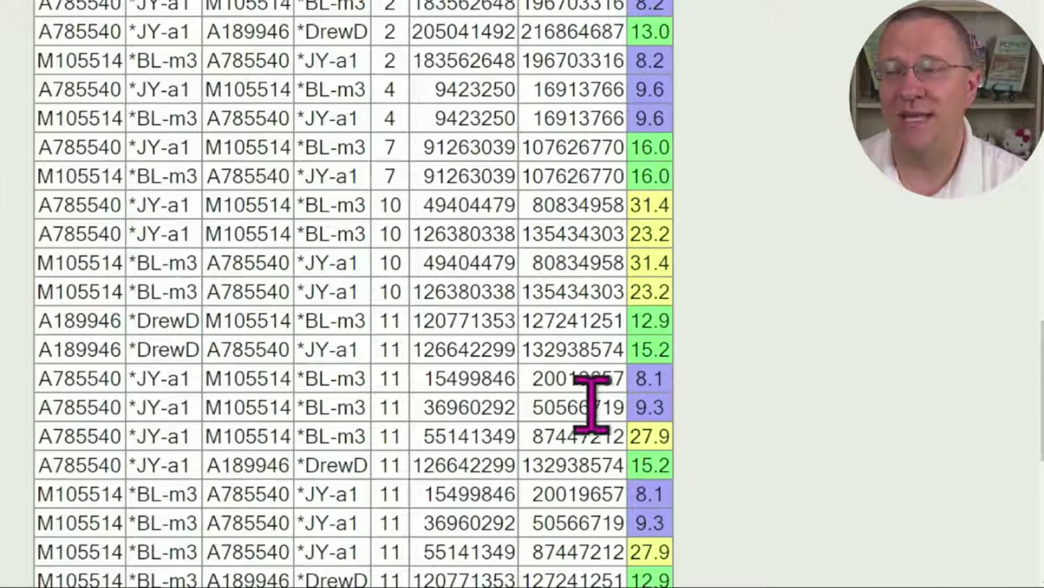
pyautogui.scroll(15, 729, 373)
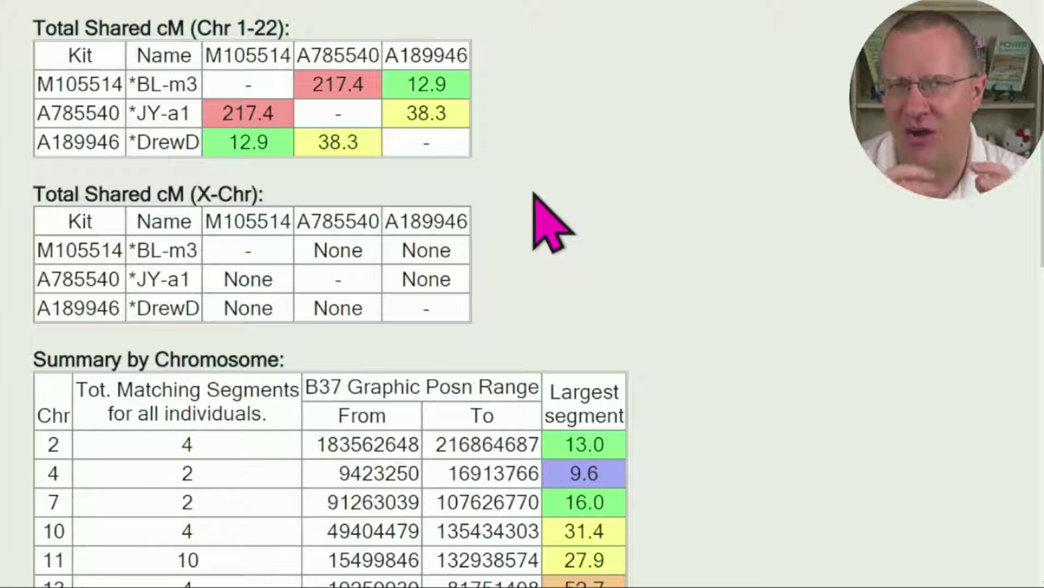
# Scroll past Summary by Chromosome and Segment Details and launch the 3D Chromosome Browser.
pyautogui.scroll(-5, 642, 223)
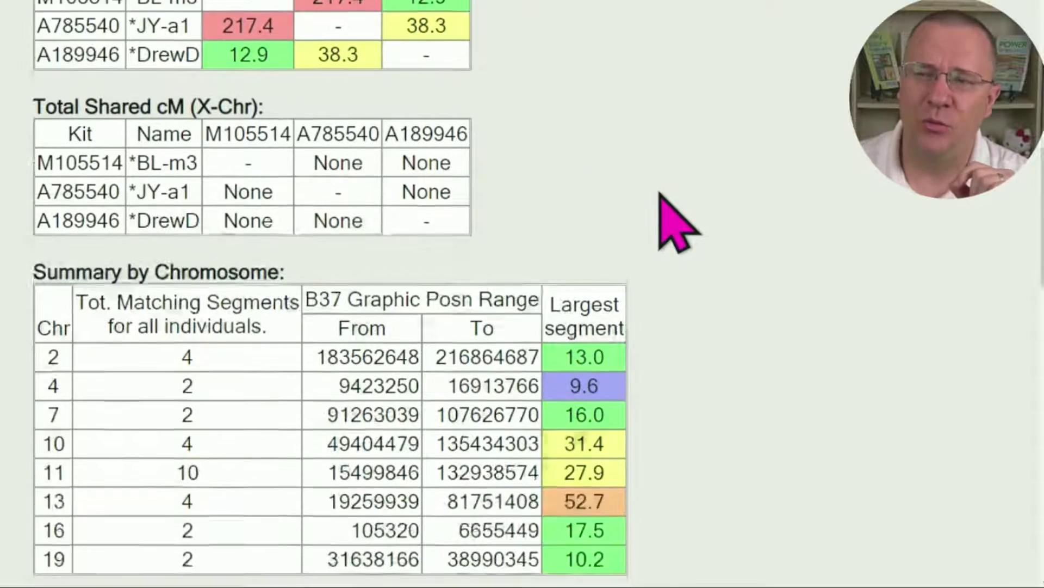
pyautogui.scroll(-3, 678, 234)
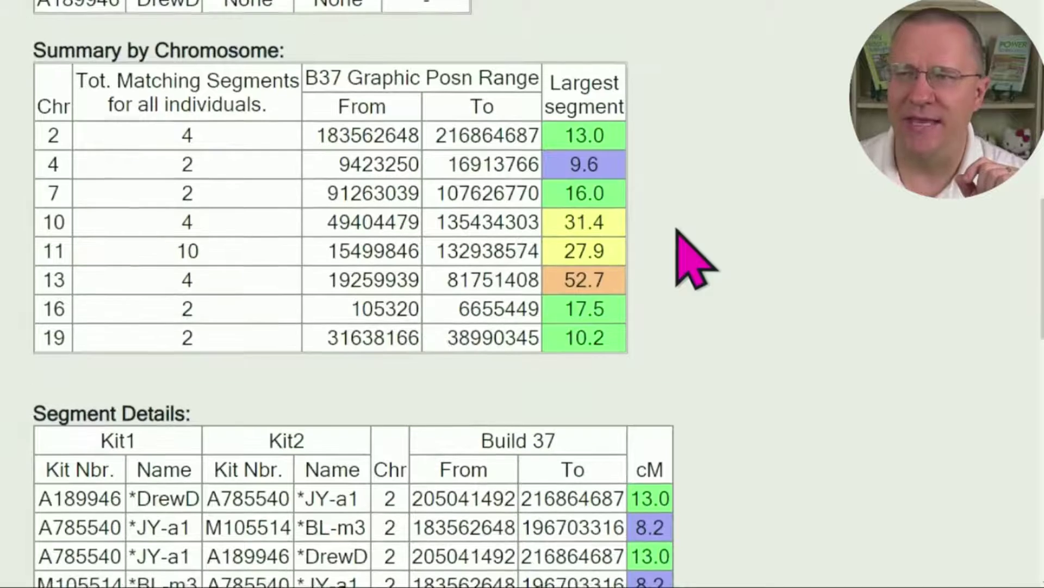
pyautogui.scroll(-5, 751, 217)
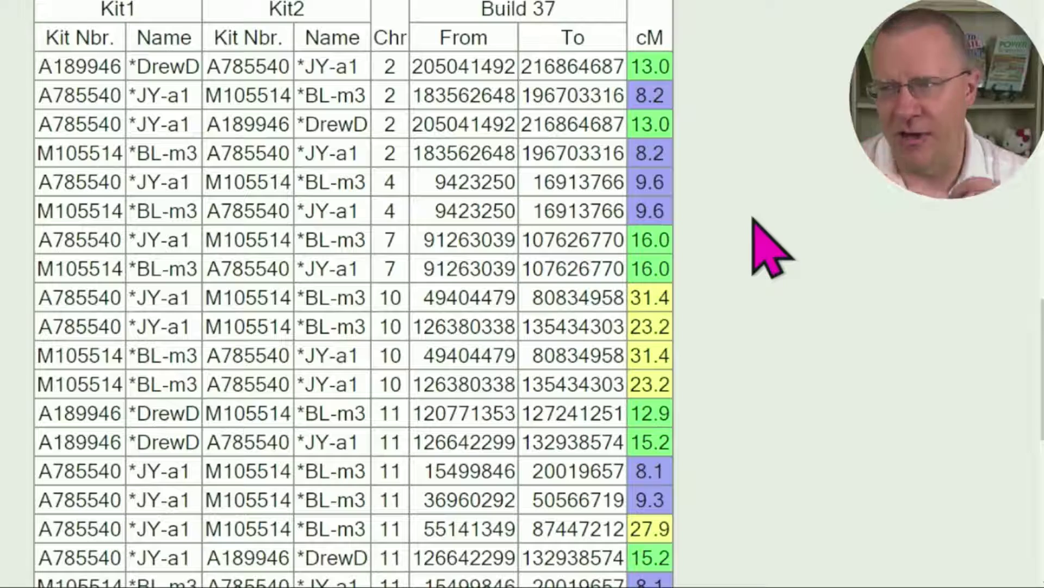
pyautogui.scroll(-10, 752, 284)
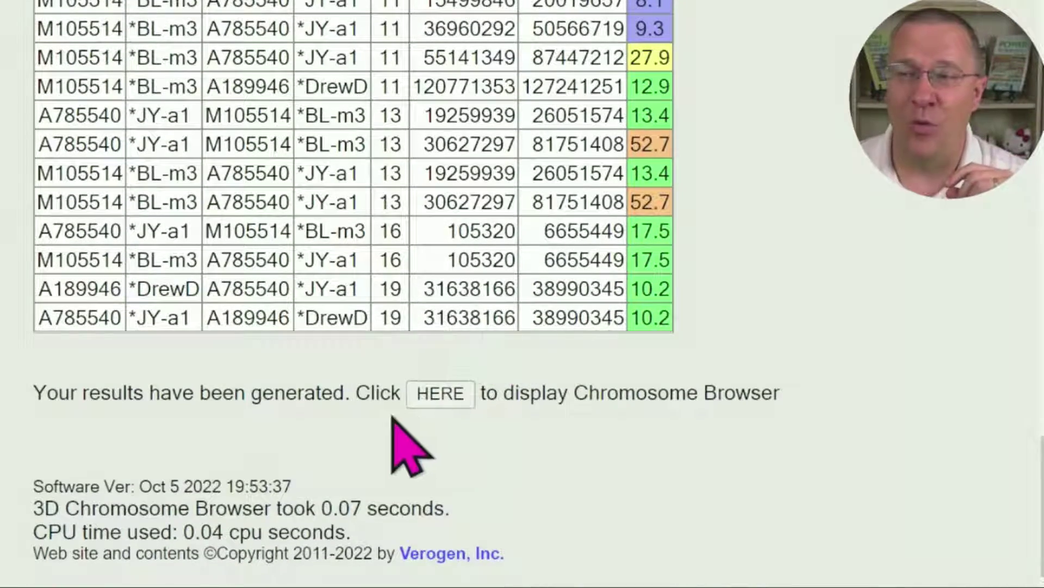
pyautogui.click(434, 393)
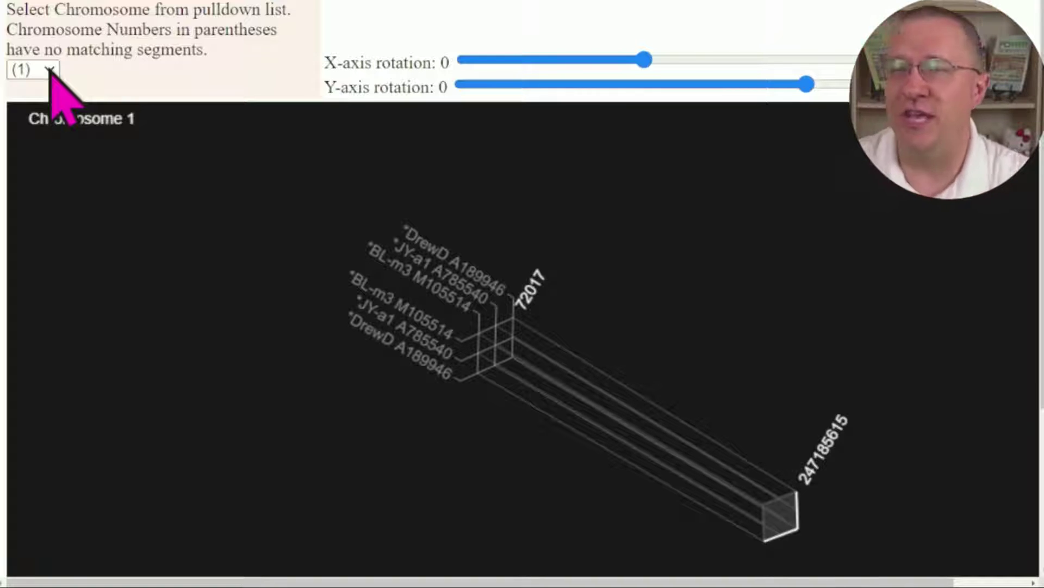
# Switch the graphic to Chromosome 2, revealing two shared segments near position 242697433.
pyautogui.press('Down')
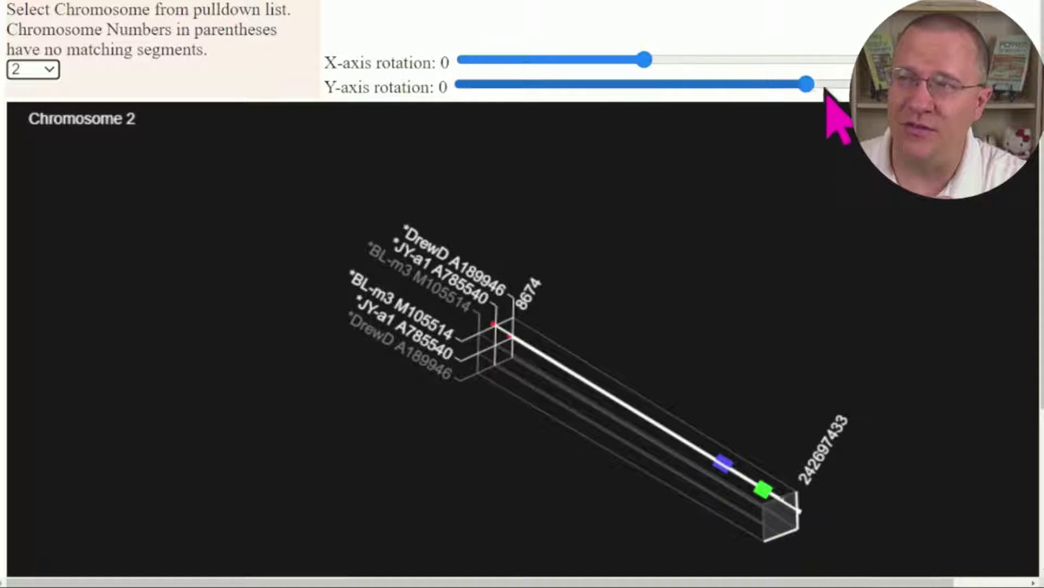
# Turn the Chromosome 2 view flatter using the Y-axis and X-axis rotation sliders.
pyautogui.moveTo(807, 86); pyautogui.dragTo(779, 88)
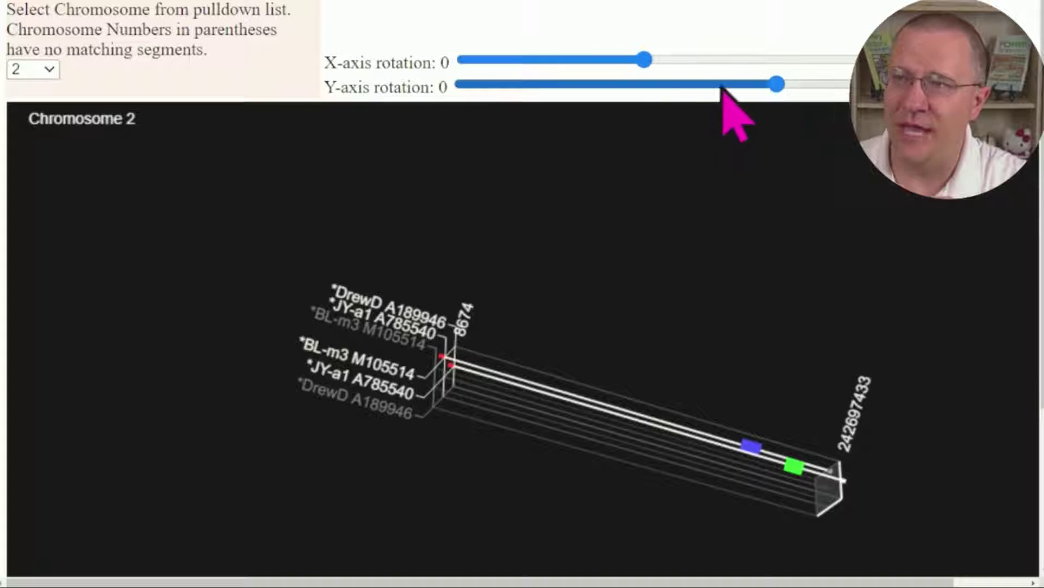
pyautogui.moveTo(643, 61); pyautogui.dragTo(630, 60)
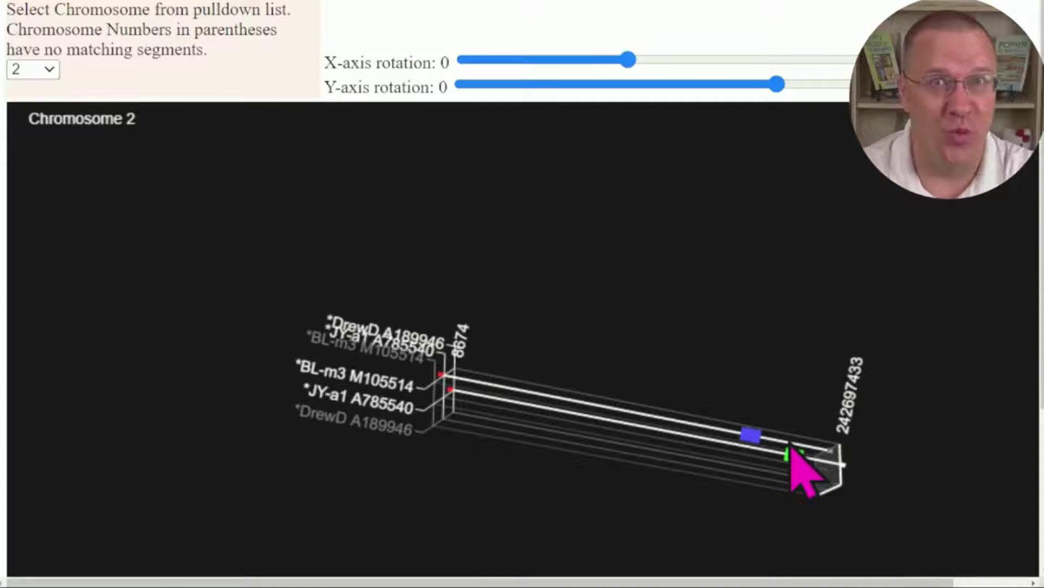
# Scroll down to show the cM colour legend and footer beneath the Chromosome 2 graphic.
pyautogui.scroll(-4, 805, 471)
pyautogui.hscroll(2, 827, 522)
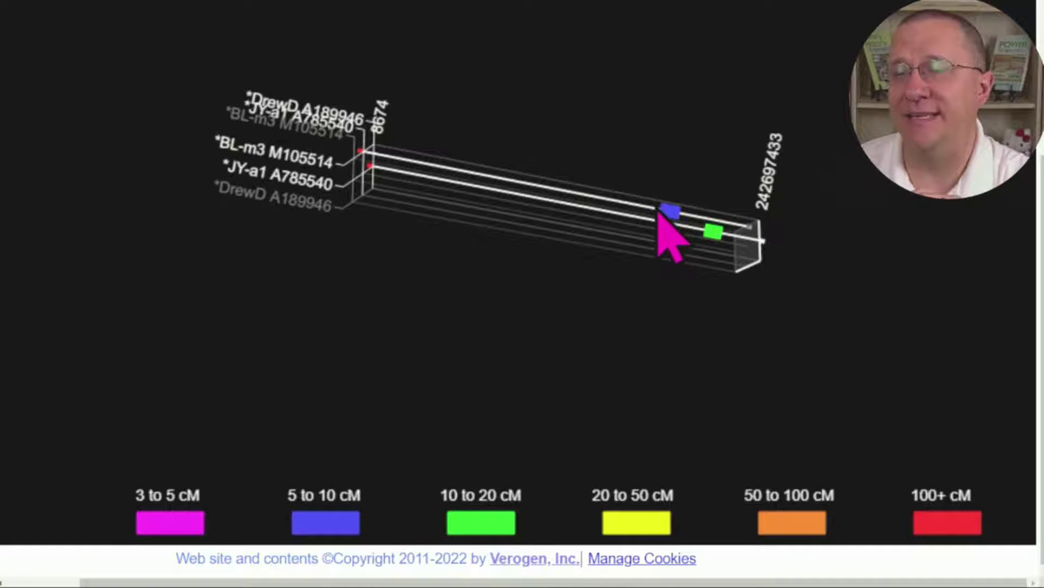
# Back on the results page, select the 13.0 and 8.2 cM values, then reopen the Chromosome Browser.
pyautogui.click(21, 4)
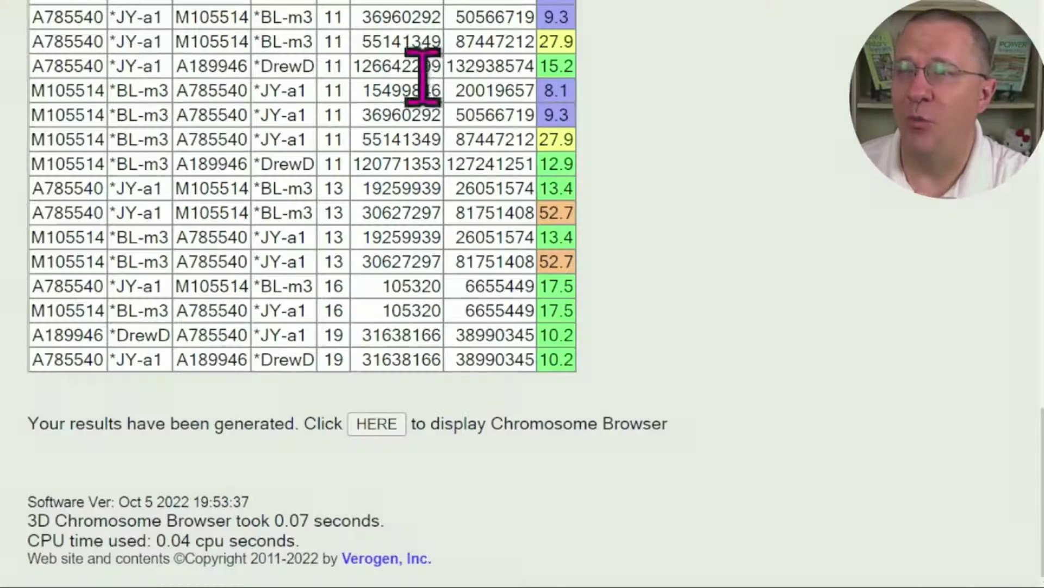
pyautogui.scroll(10, 688, 321)
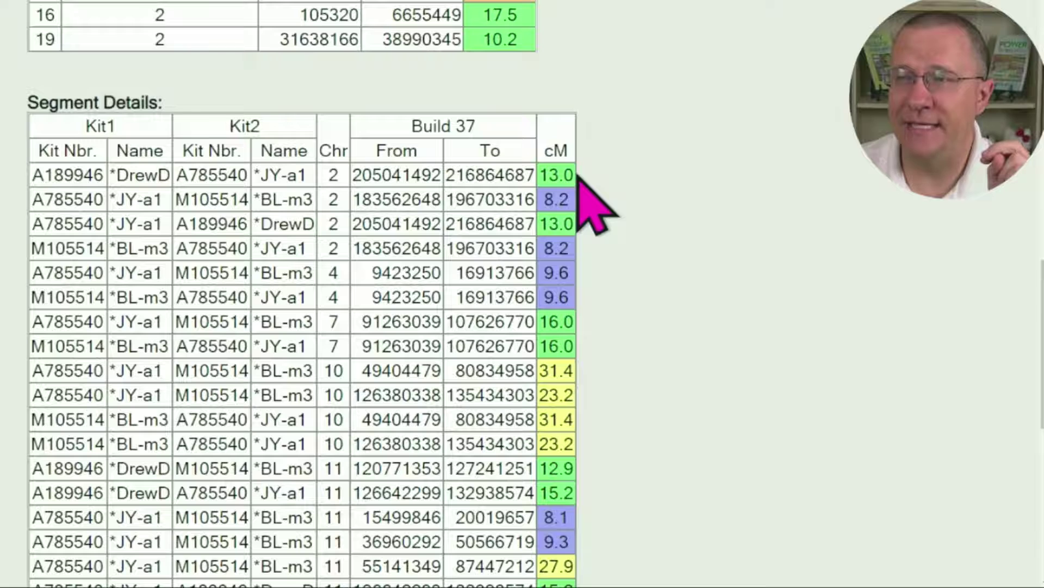
pyautogui.doubleClick(553, 175)
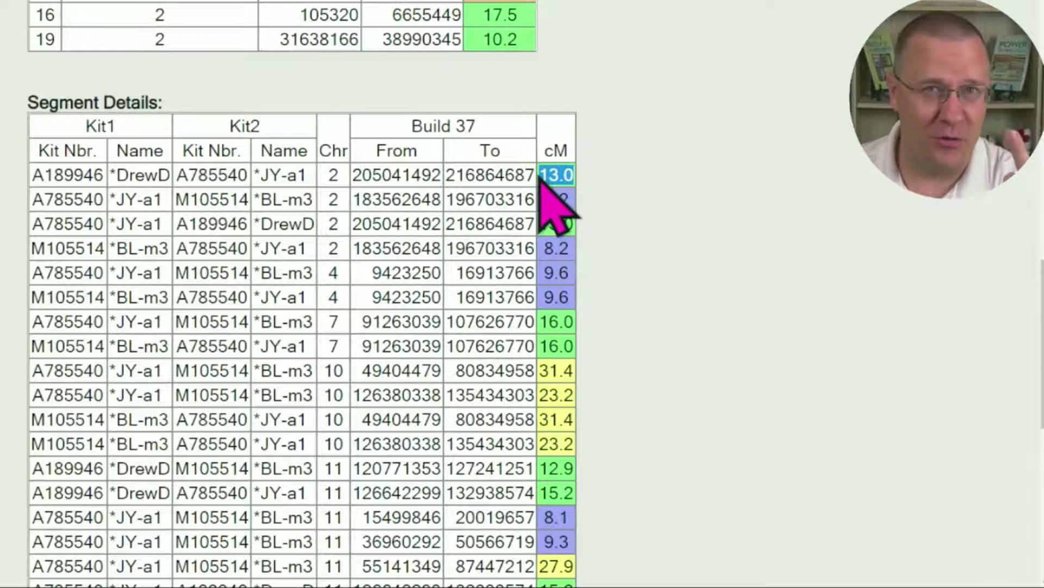
pyautogui.doubleClick(566, 199)
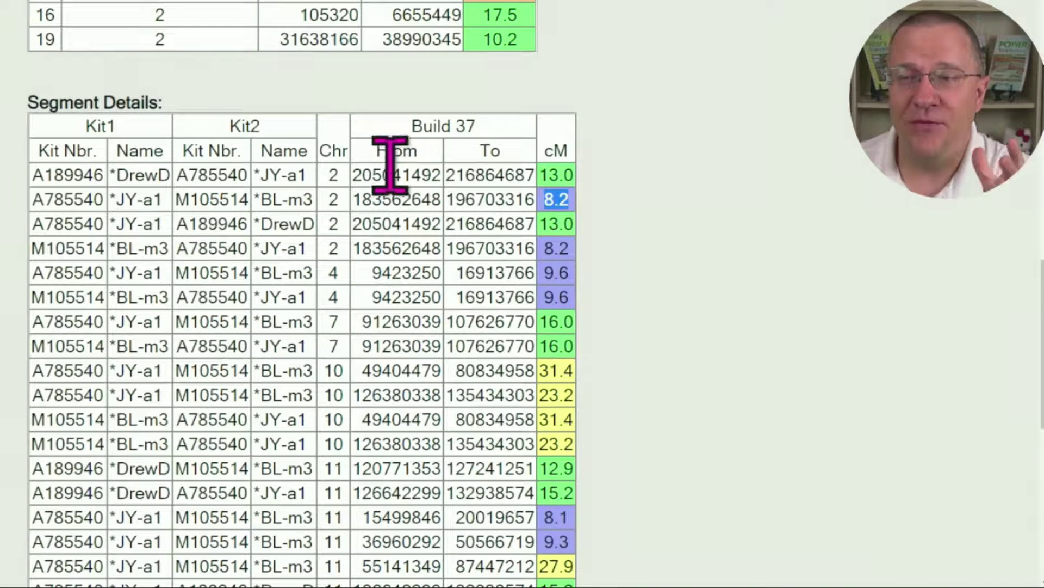
pyautogui.scroll(-10, 599, 327)
pyautogui.click(380, 423)
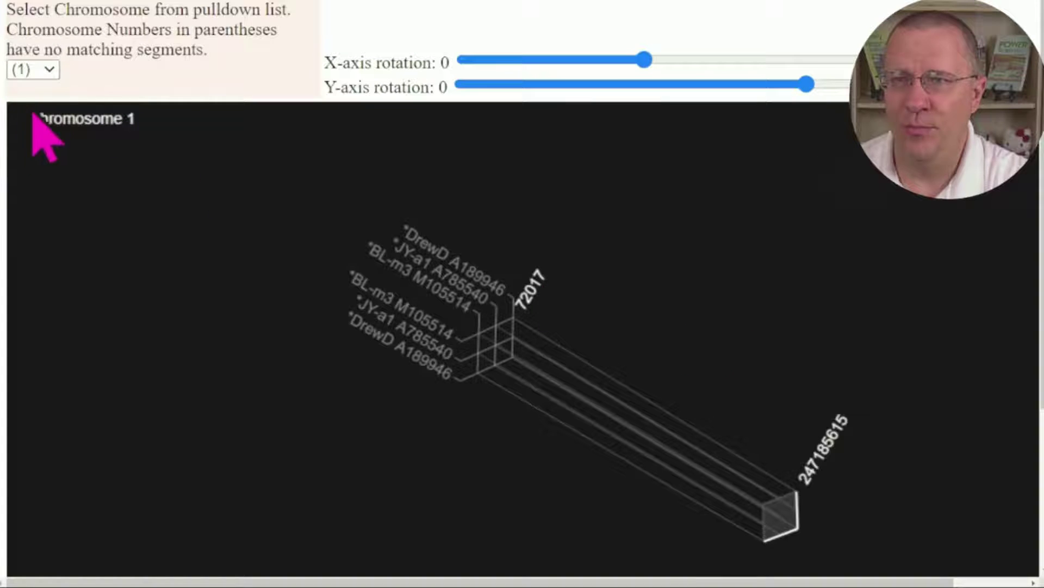
# Show chromosomes 2, 4, 7 and 10 in turn, finishing on Chromosome 11 (188510–134445626).
pyautogui.click(33, 69)
pyautogui.click(21, 91)
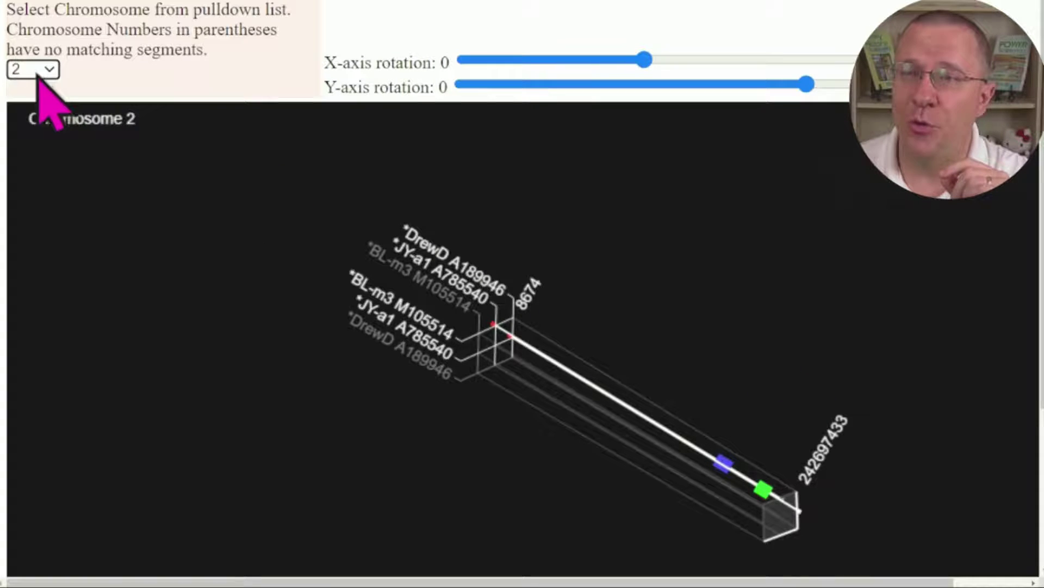
pyautogui.click(50, 87)
pyautogui.press('Down')
pyautogui.press('Down')
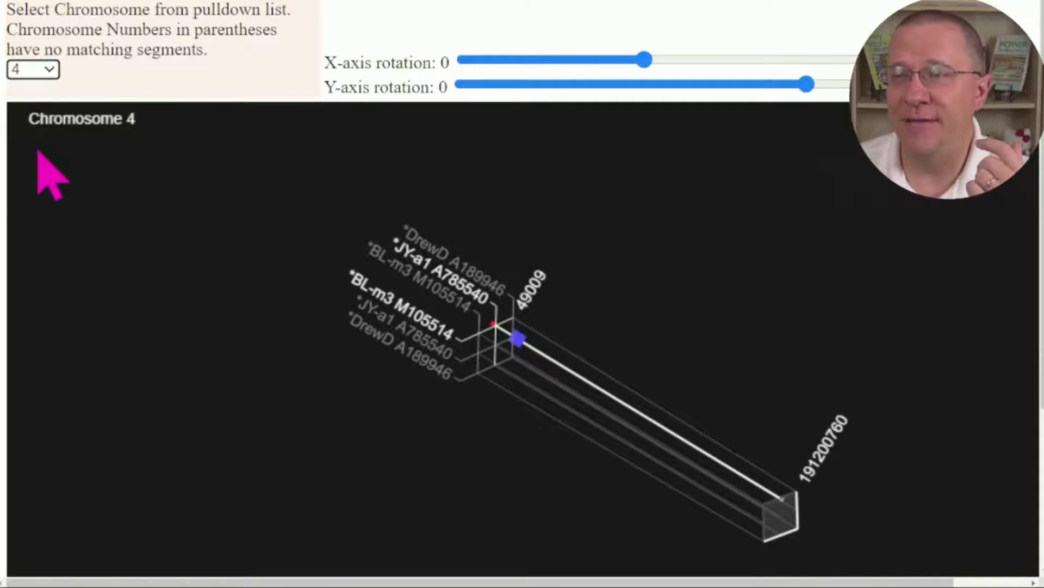
pyautogui.click(53, 71)
pyautogui.click(37, 204)
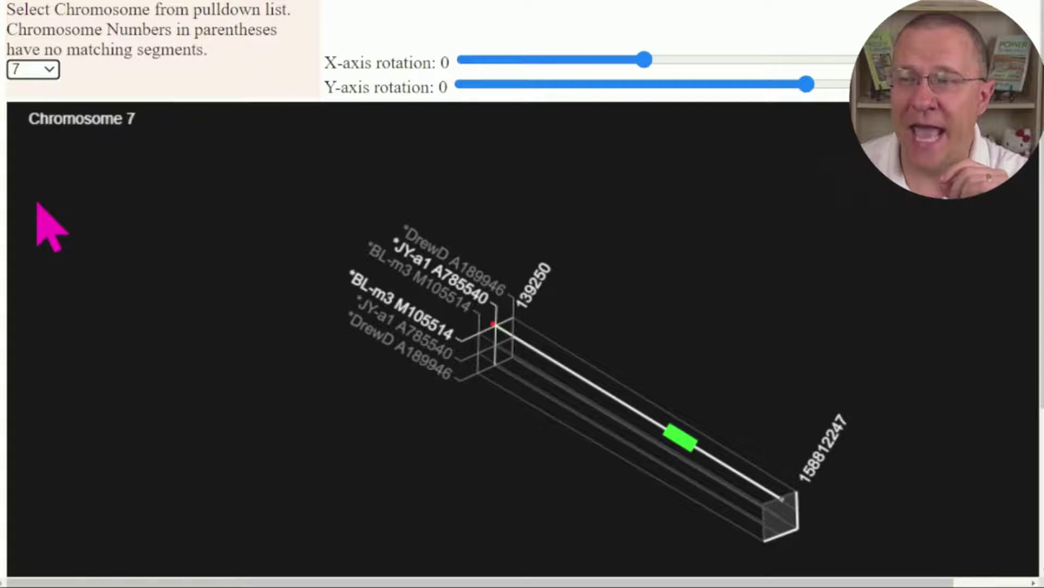
pyautogui.click(50, 72)
pyautogui.click(30, 260)
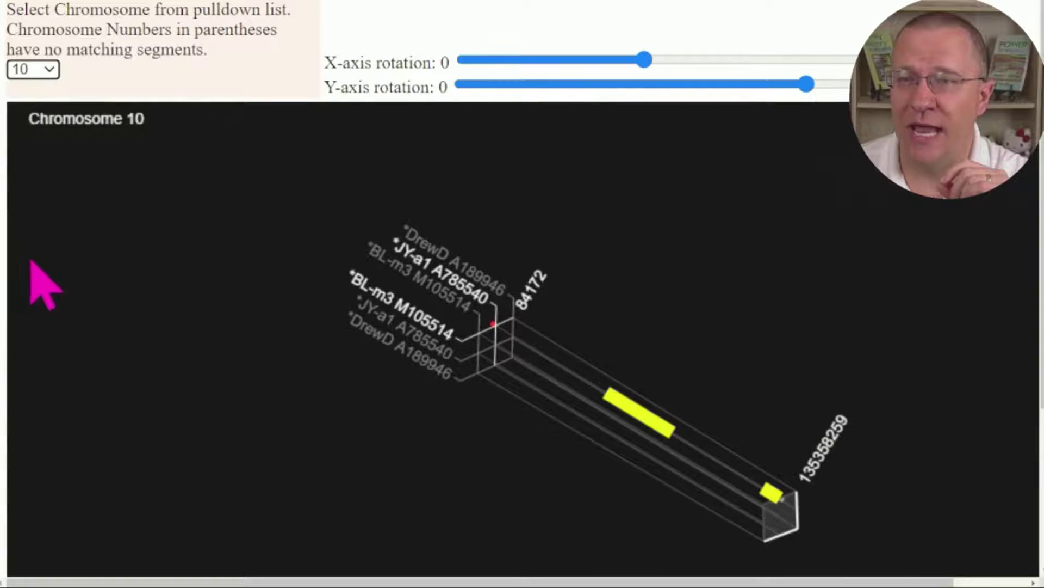
pyautogui.click(41, 278)
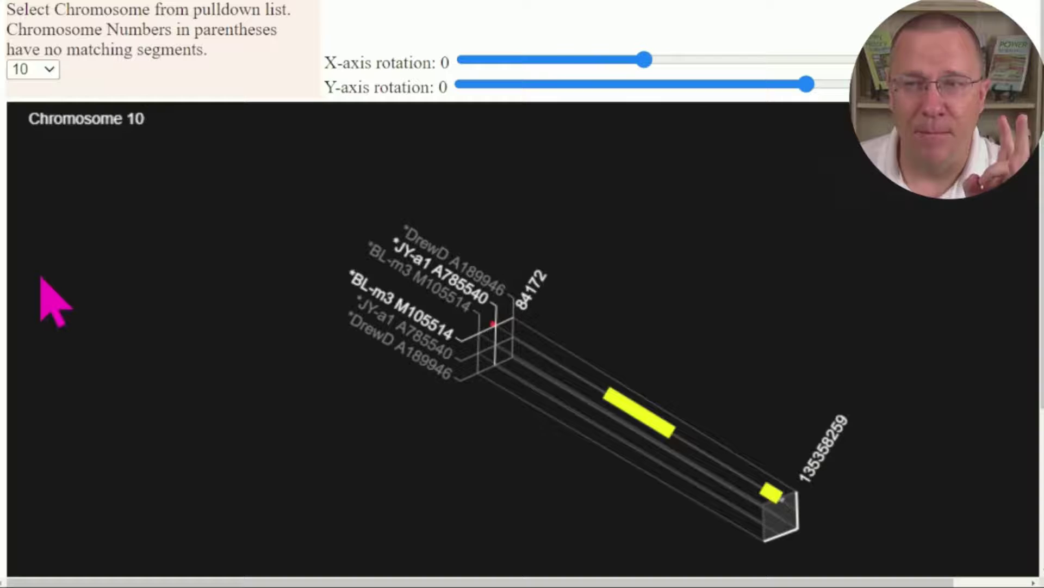
pyautogui.press('Down')
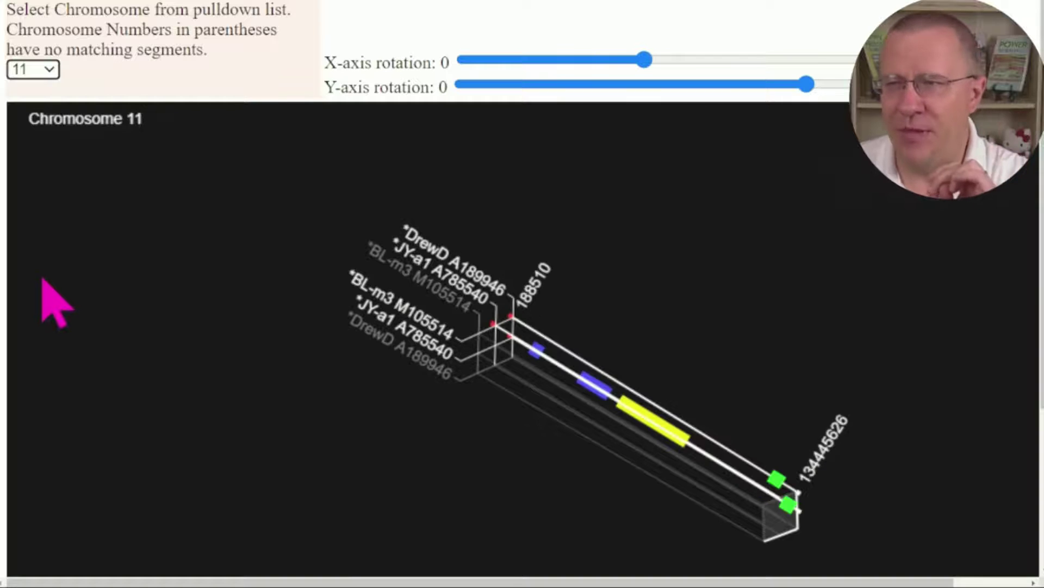
pyautogui.click(52, 81)
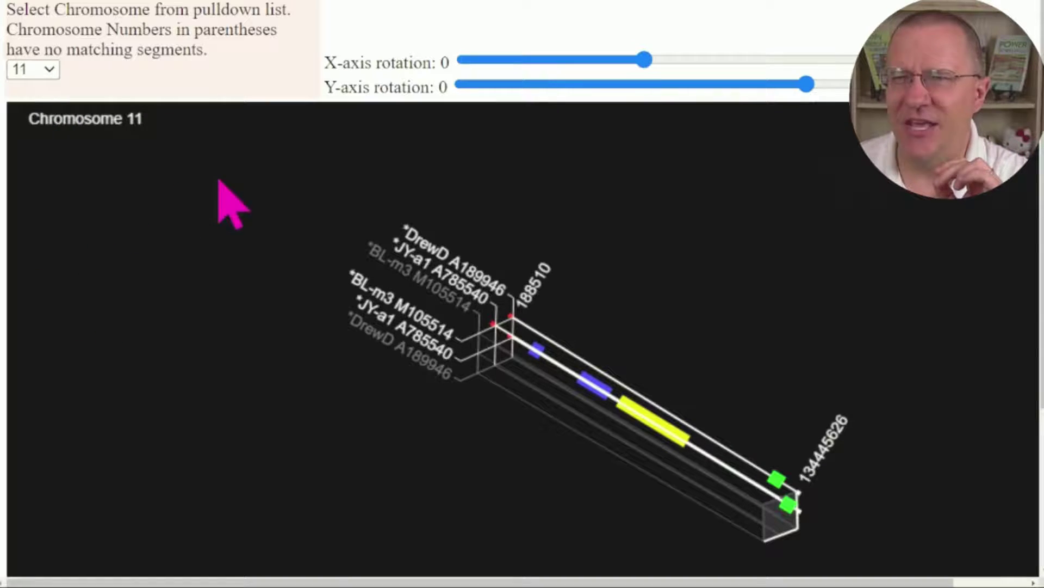
# Adjust the Y- and X-axis sliders until Chromosome 11's segments near 134445626 appear side-on.
pyautogui.moveTo(807, 85); pyautogui.dragTo(768, 85)
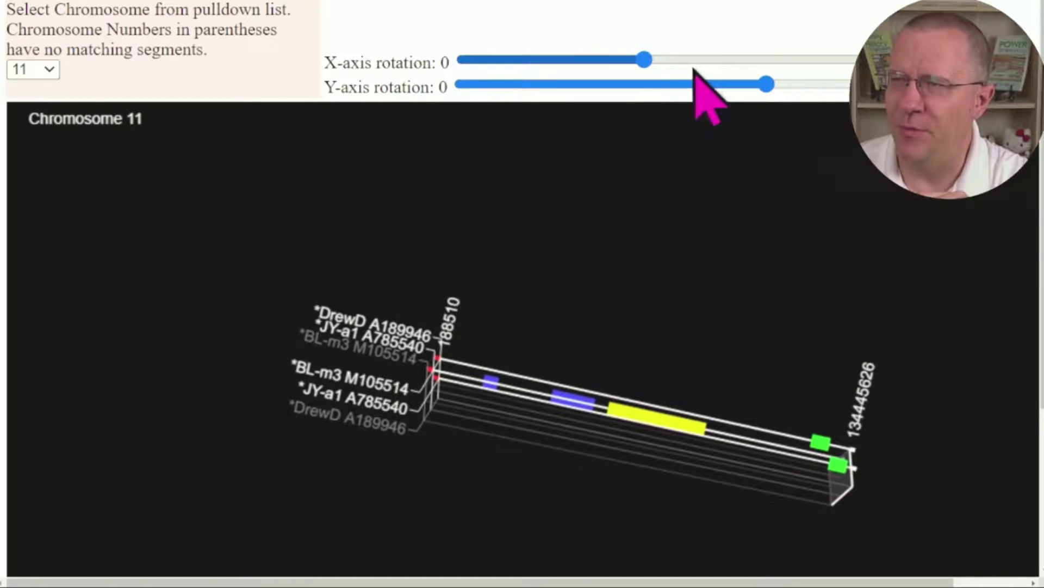
pyautogui.moveTo(643, 60)
pyautogui.mouseDown()
pyautogui.moveTo(619, 61)
pyautogui.moveTo(662, 64)
pyautogui.moveTo(646, 74)
pyautogui.mouseUp()
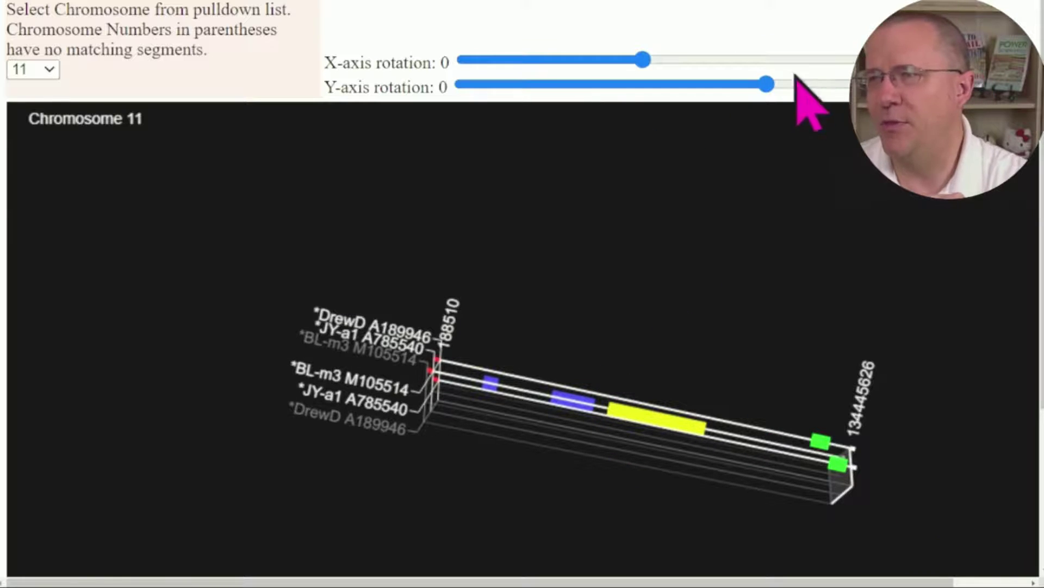
pyautogui.moveTo(767, 84)
pyautogui.mouseDown()
pyautogui.moveTo(716, 86)
pyautogui.moveTo(755, 86)
pyautogui.mouseUp()
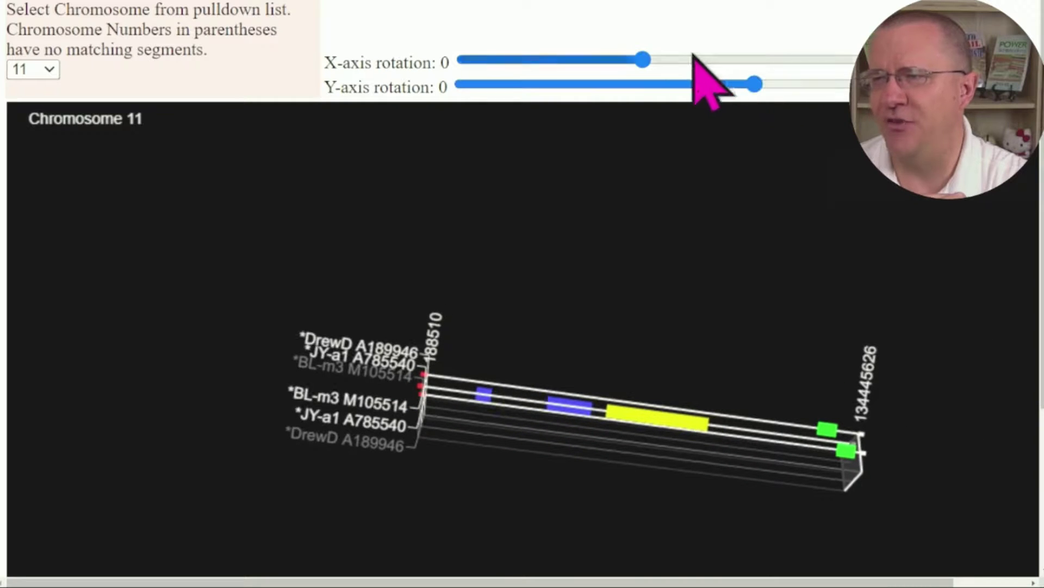
pyautogui.moveTo(644, 61)
pyautogui.mouseDown()
pyautogui.moveTo(660, 60)
pyautogui.moveTo(636, 60)
pyautogui.mouseUp()
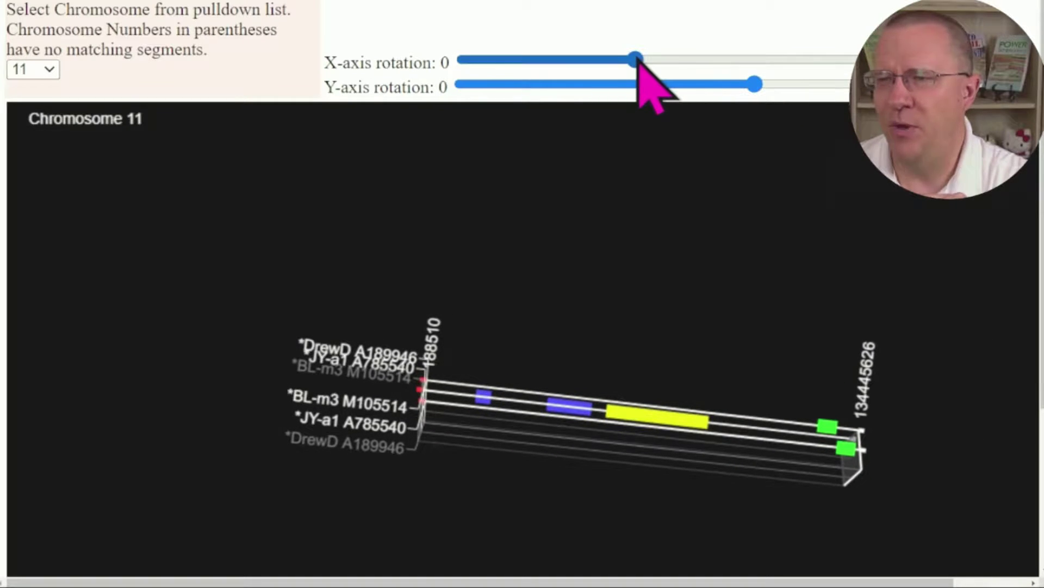